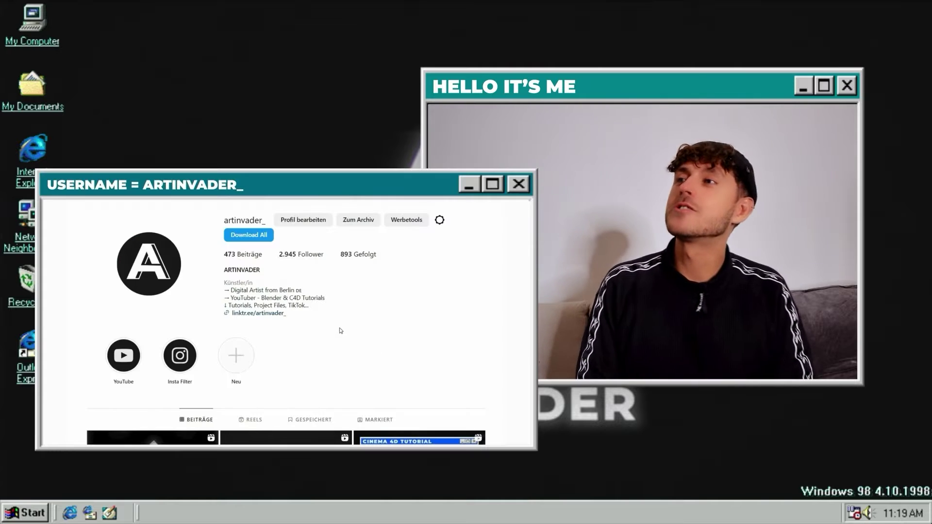
# - Scroll through the creator's Instagram post grid, then their TikTok video grid
pyautogui.scroll(-5, 341, 331)
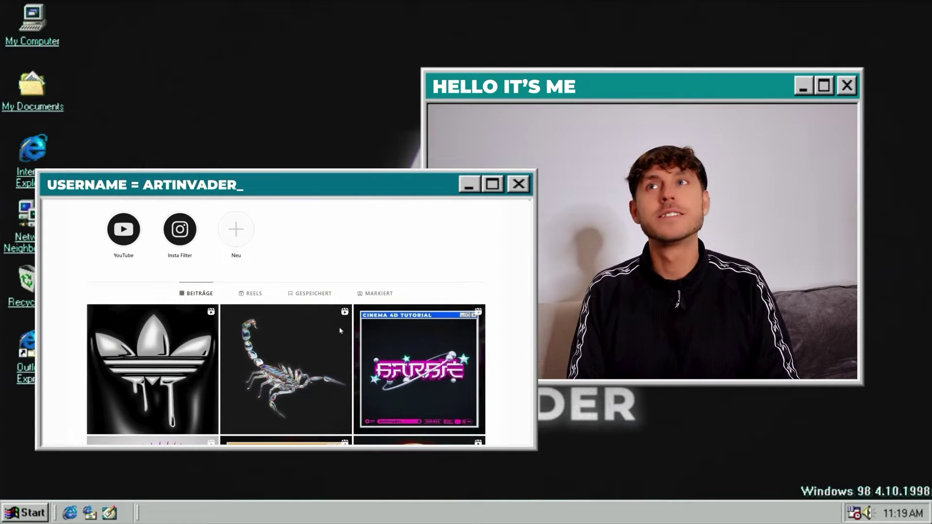
pyautogui.scroll(-3, 341, 331)
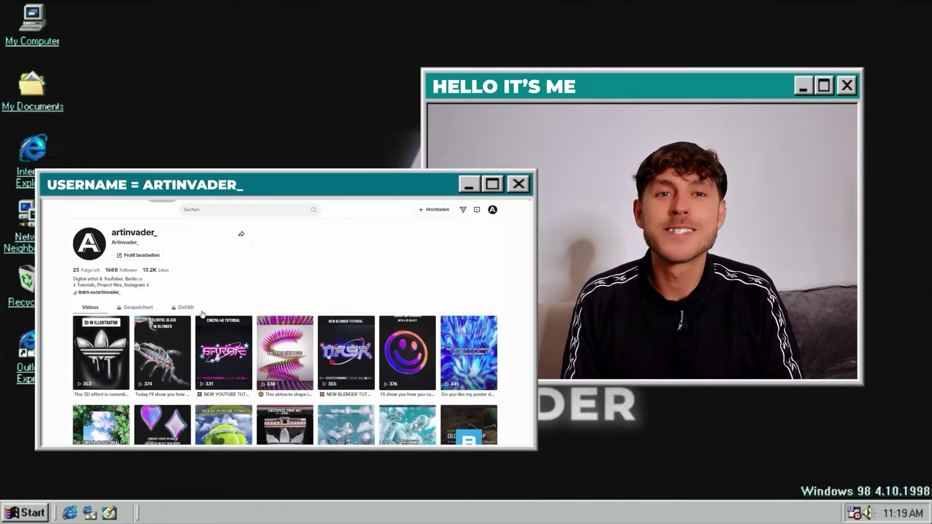
pyautogui.scroll(-5, 374, 275)
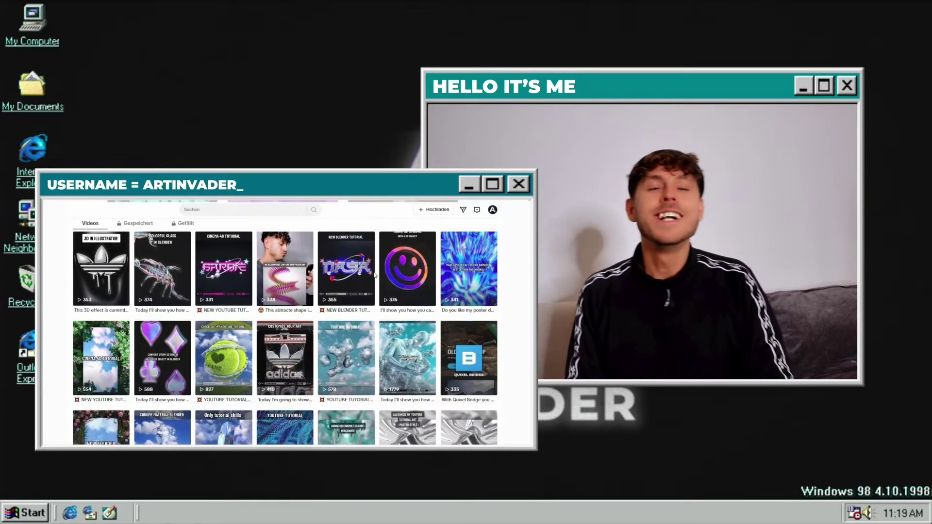
pyautogui.scroll(-2, 374, 275)
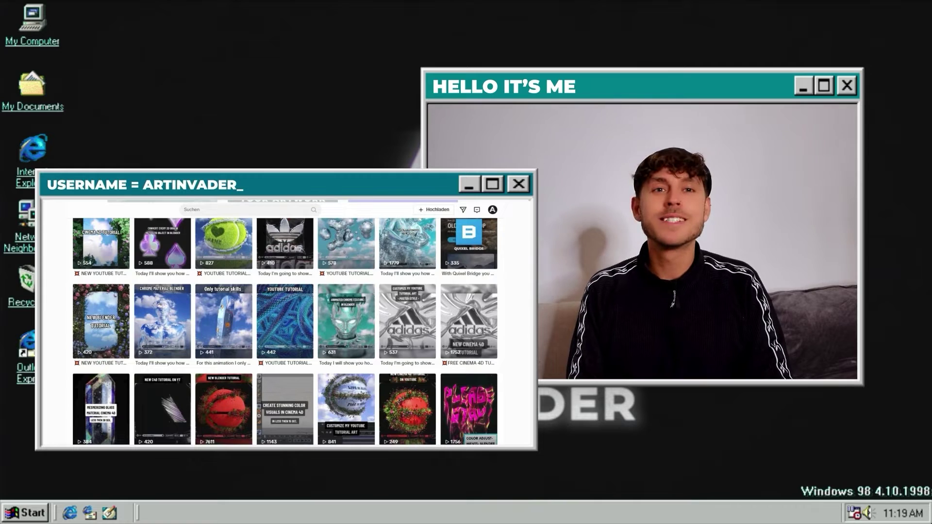
pyautogui.scroll(5, 375, 275)
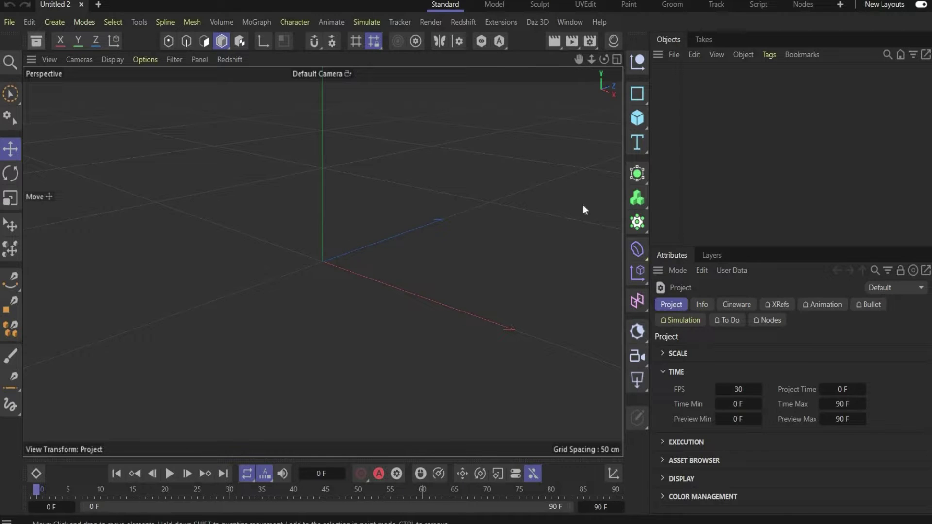
# - Set the render output to 1080 x 1080 pixels with Frame Range set to All Frames
pyautogui.click(590, 44)
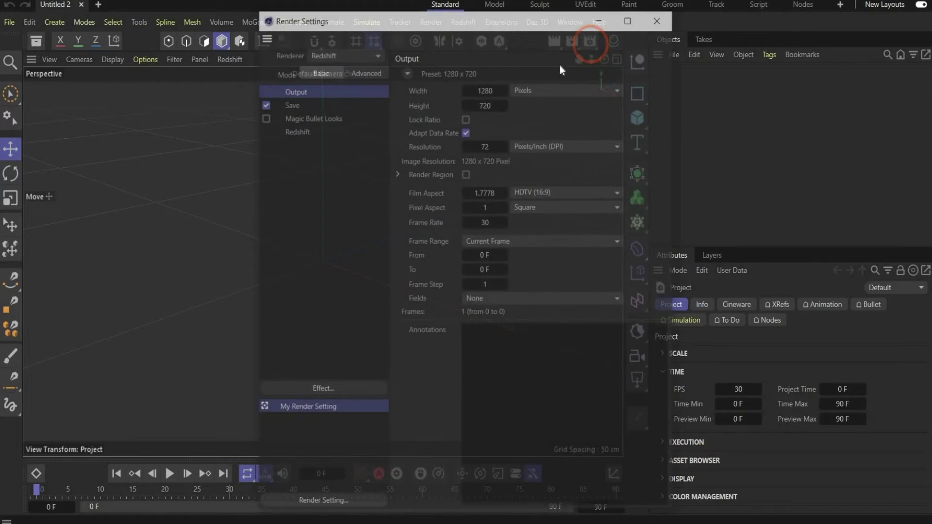
pyautogui.doubleClick(494, 91)
pyautogui.write('18')
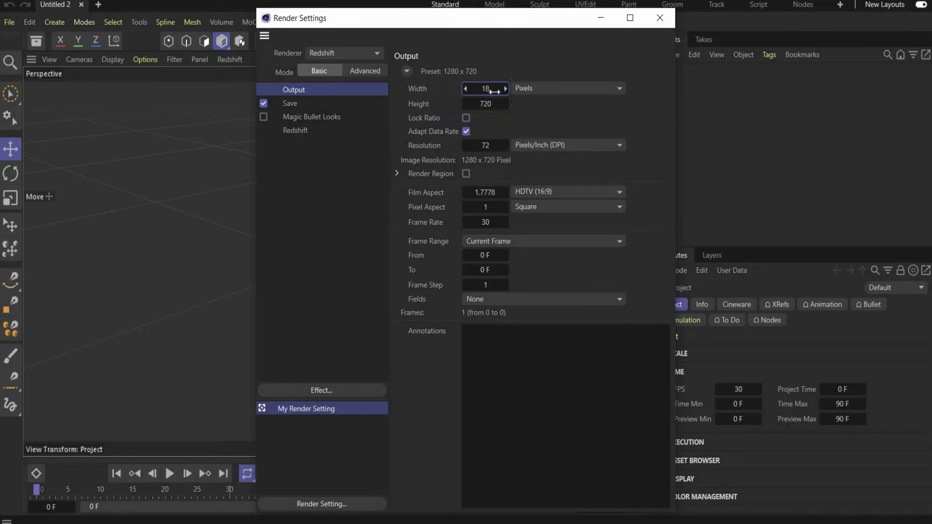
pyautogui.write('80')
pyautogui.doubleClick(486, 103)
pyautogui.write('1080')
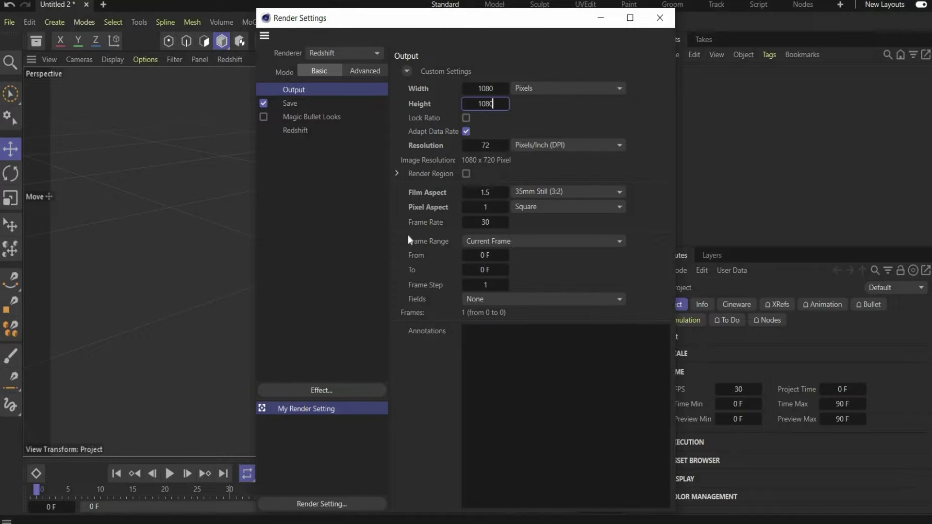
pyautogui.click(500, 241)
pyautogui.click(517, 288)
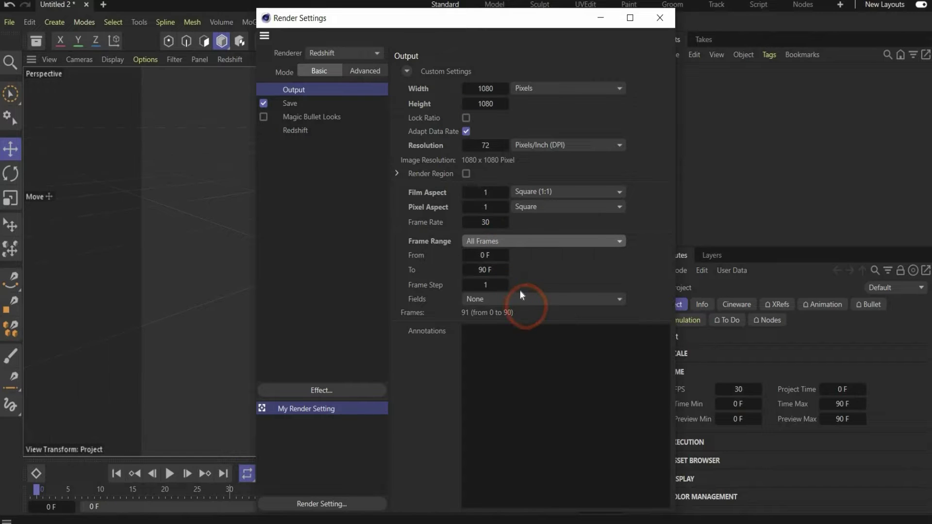
pyautogui.click(666, 28)
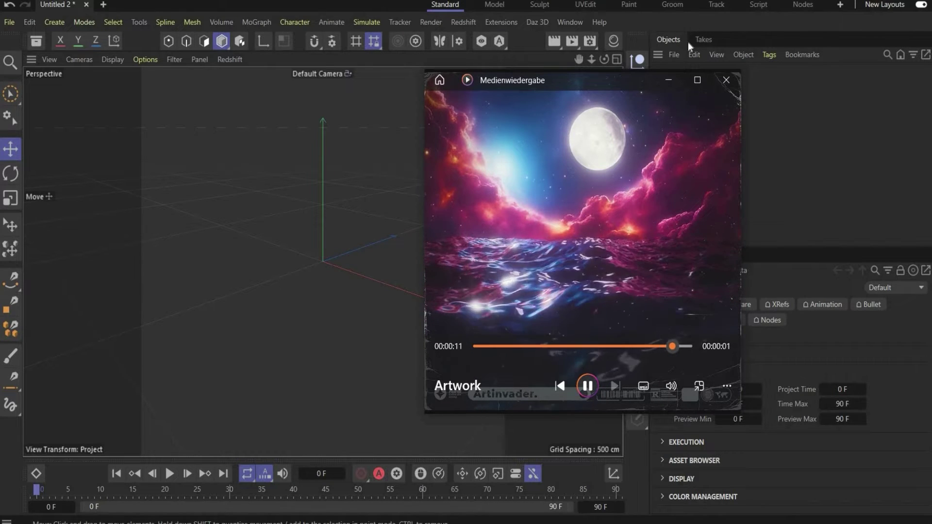
pyautogui.click(679, 83)
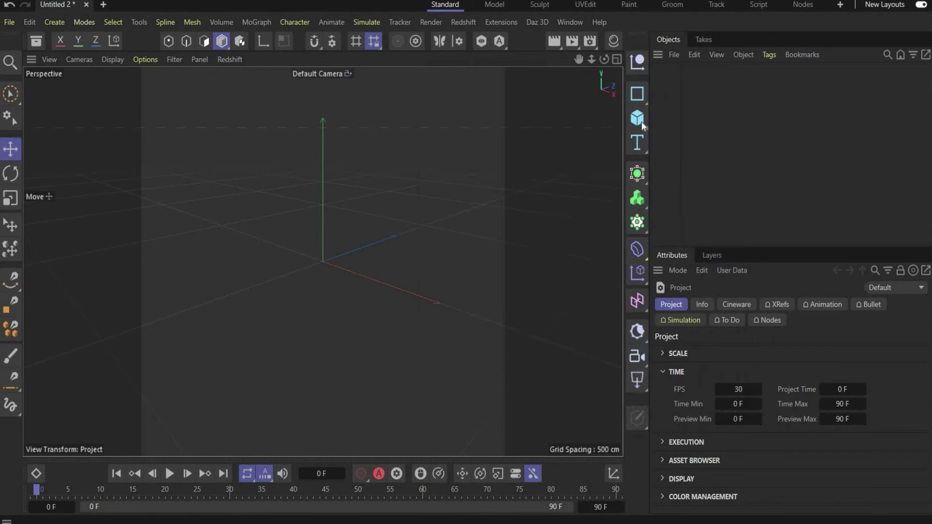
# - Add a Plane with 500 width segments and 500 height segments
pyautogui.click(641, 122)
pyautogui.click(694, 161)
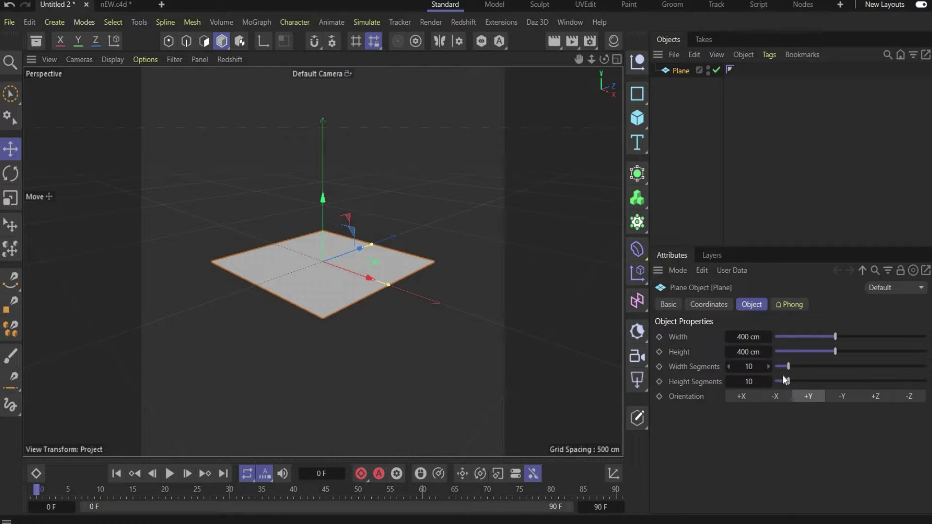
pyautogui.doubleClick(762, 367)
pyautogui.write('500')
pyautogui.doubleClick(753, 382)
pyautogui.write('50')
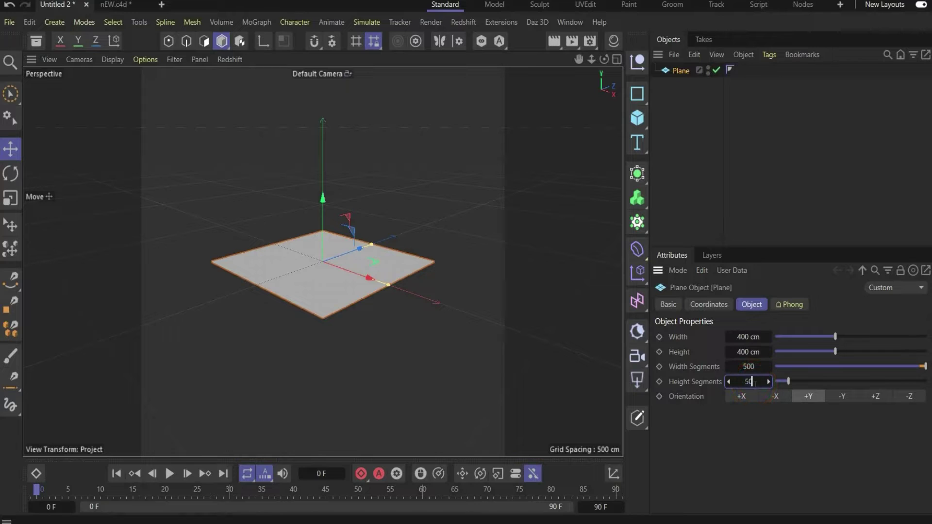
pyautogui.press('Return')
pyautogui.click(752, 382)
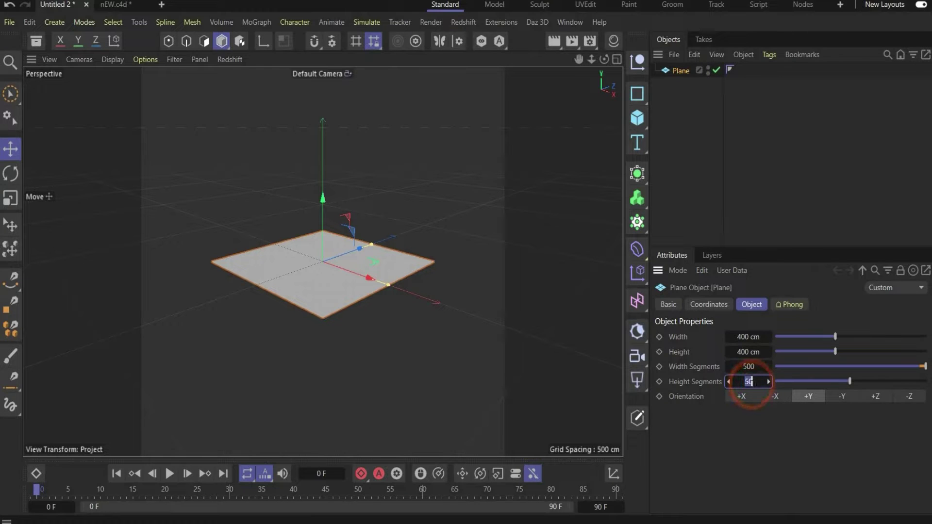
pyautogui.press('Return')
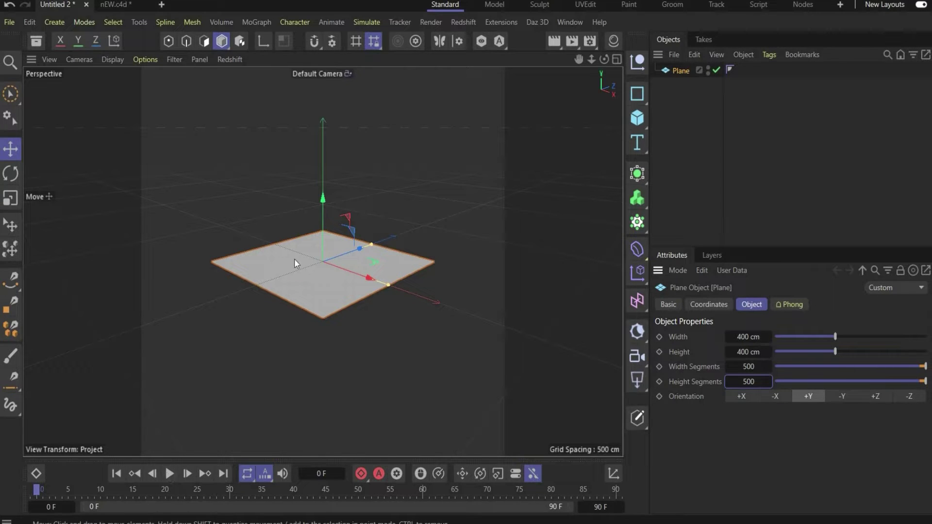
# - Orbit and zoom the viewport to look along the subdivided plane
pyautogui.scroll(3, 294, 258)
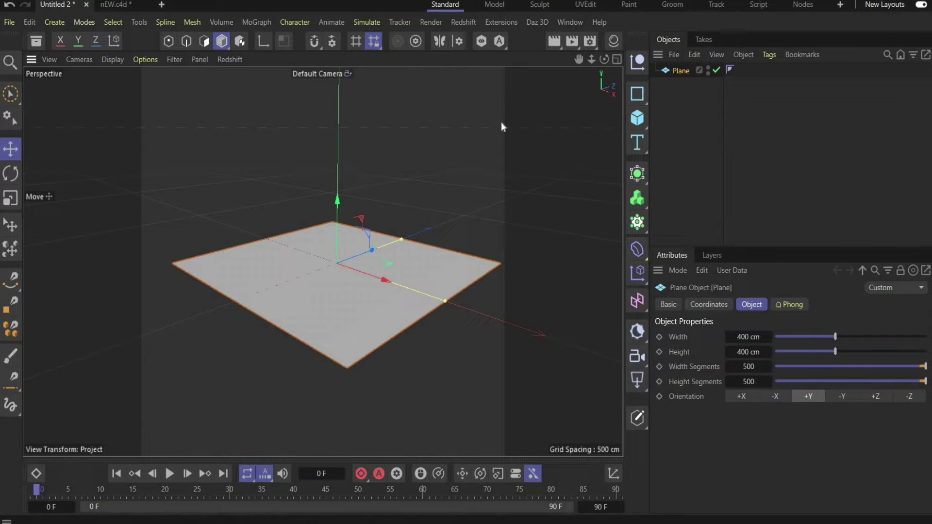
pyautogui.moveTo(604, 59); pyautogui.dragTo(582, 83)
pyautogui.moveTo(321, 260); pyautogui.dragTo(357, 222)
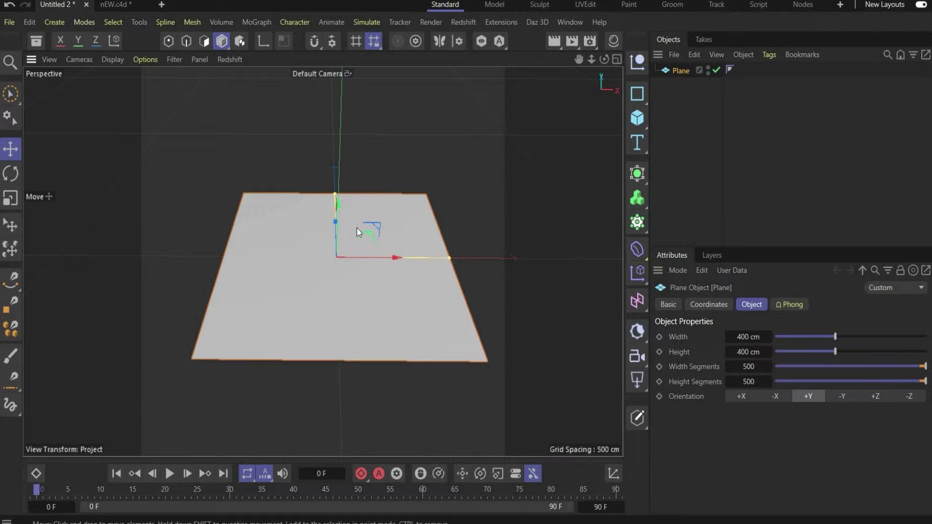
pyautogui.scroll(2, 357, 228)
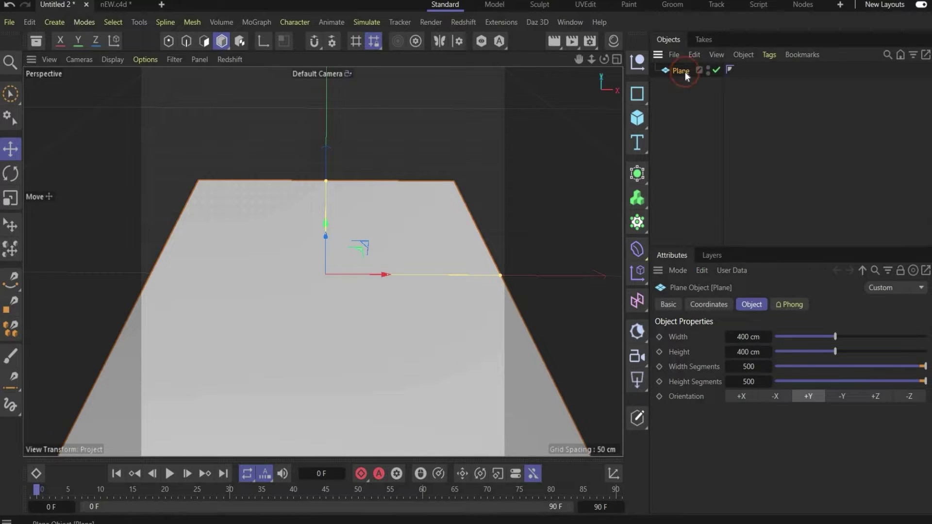
# - Add a Displacer as a child of the Plane and set its shader to Noise
pyautogui.click(633, 252)
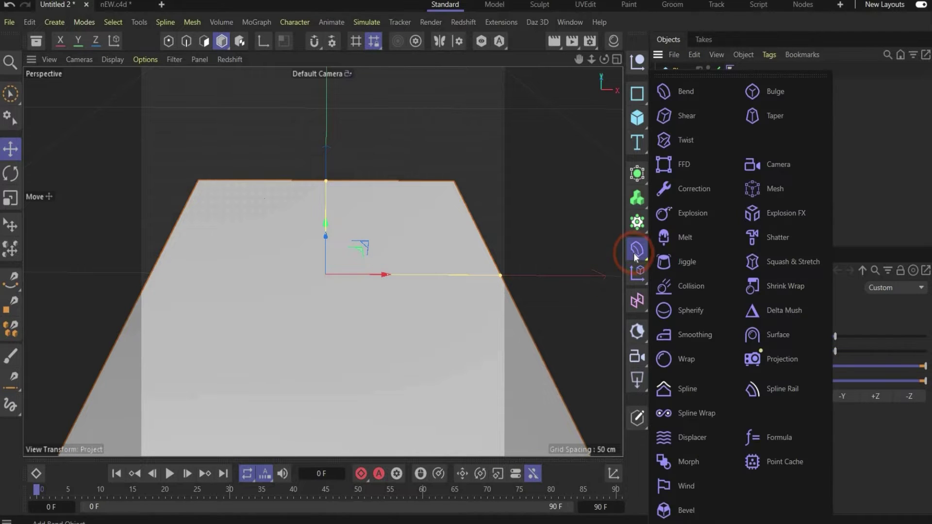
pyautogui.click(698, 436)
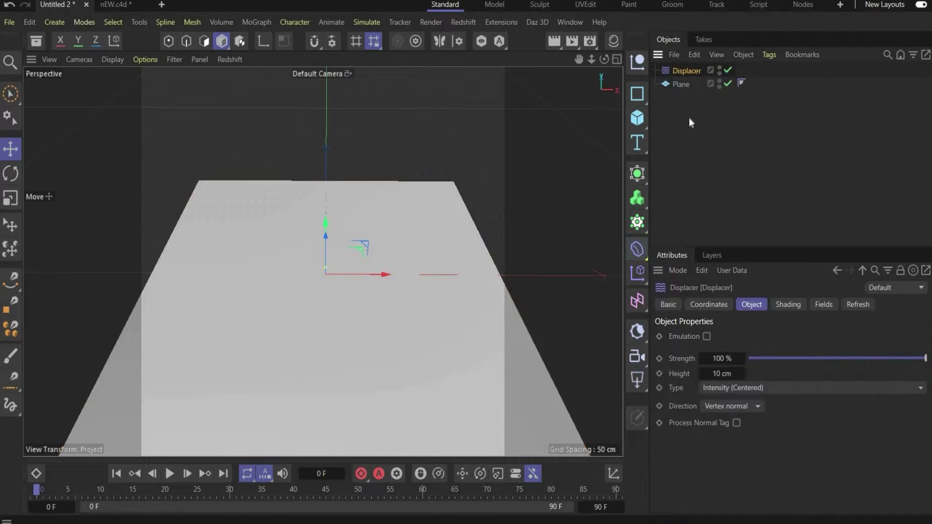
pyautogui.moveTo(685, 75); pyautogui.dragTo(683, 83)
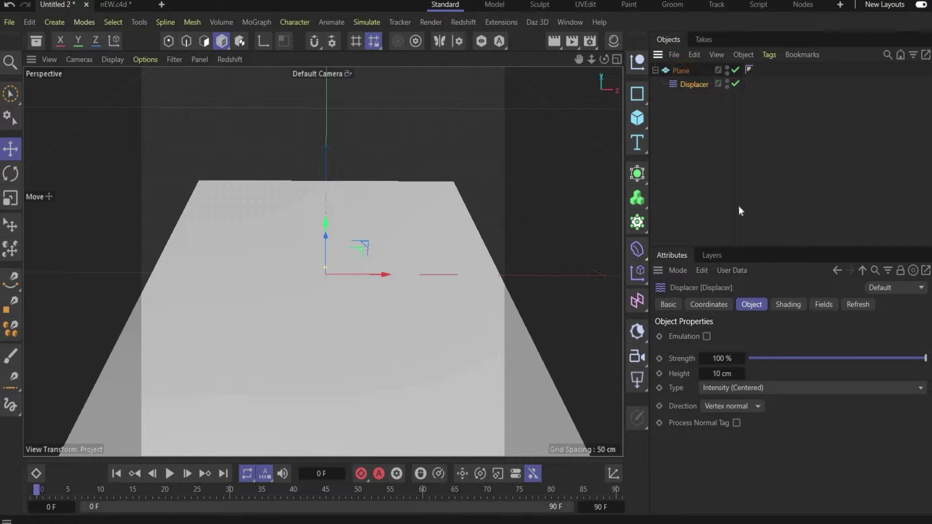
pyautogui.click(784, 304)
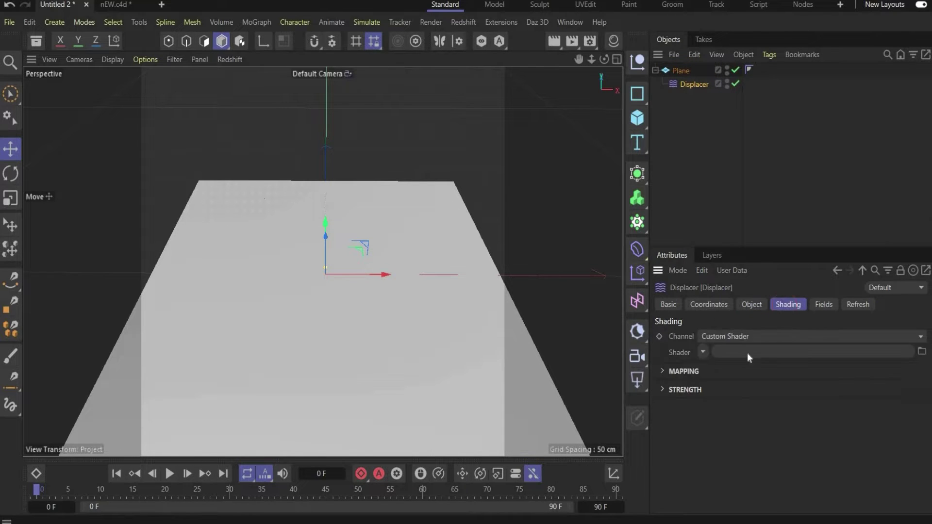
pyautogui.click(703, 350)
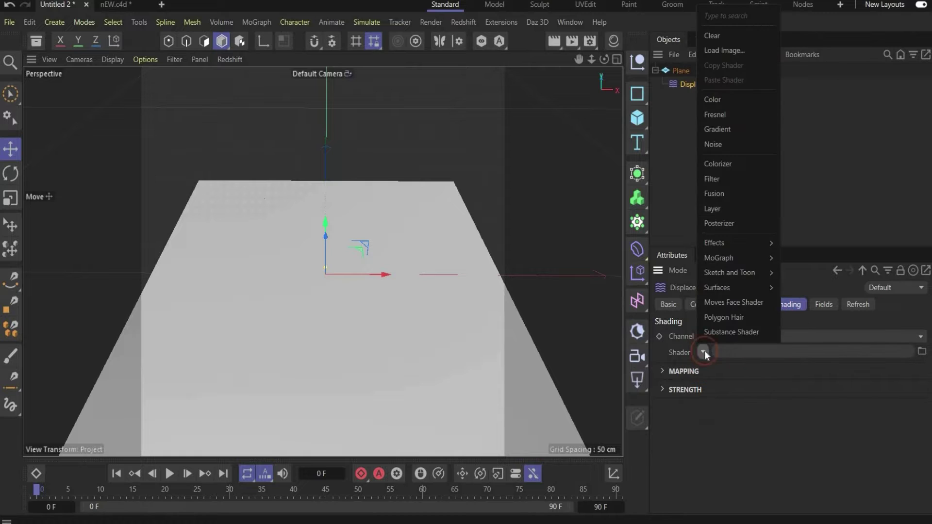
pyautogui.click(730, 144)
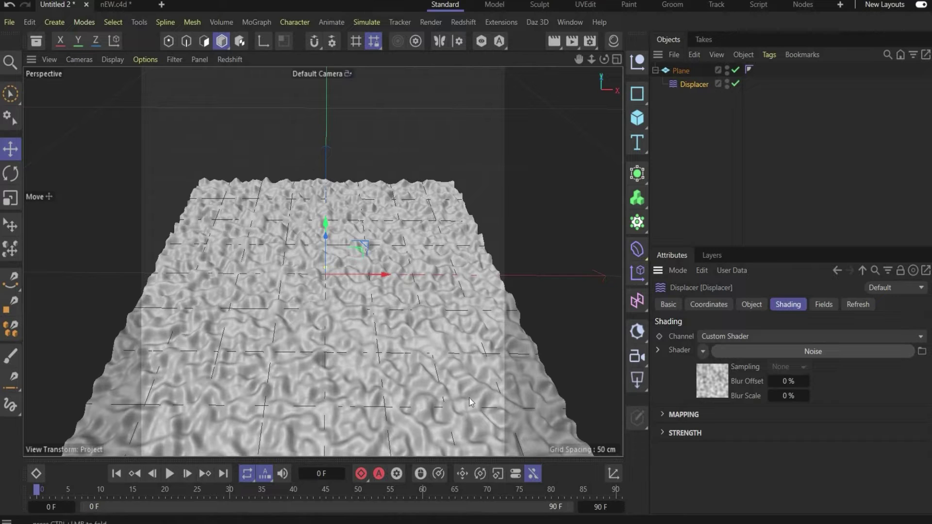
# - Switch the Noise shader's noise type to Turbulence
pyautogui.click(709, 386)
pyautogui.click(803, 346)
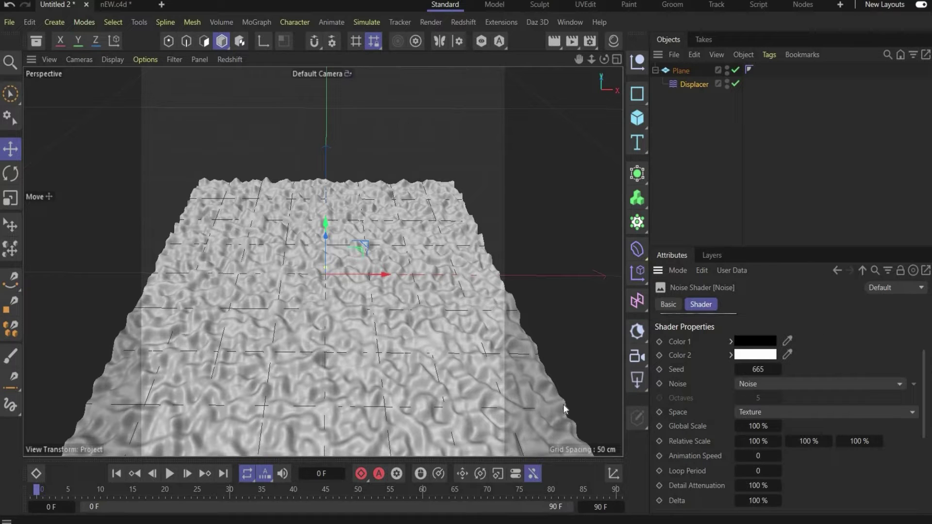
pyautogui.click(738, 385)
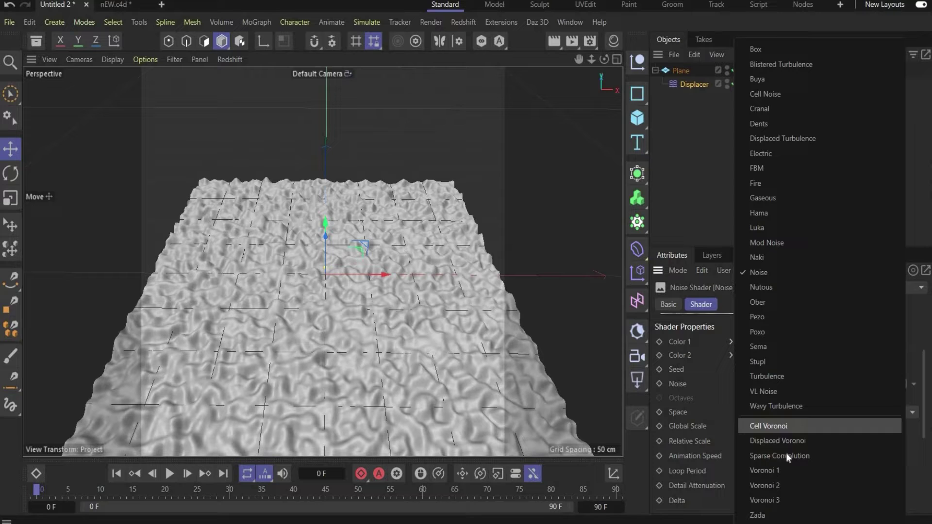
pyautogui.click(778, 383)
pyautogui.scroll(-2, 706, 440)
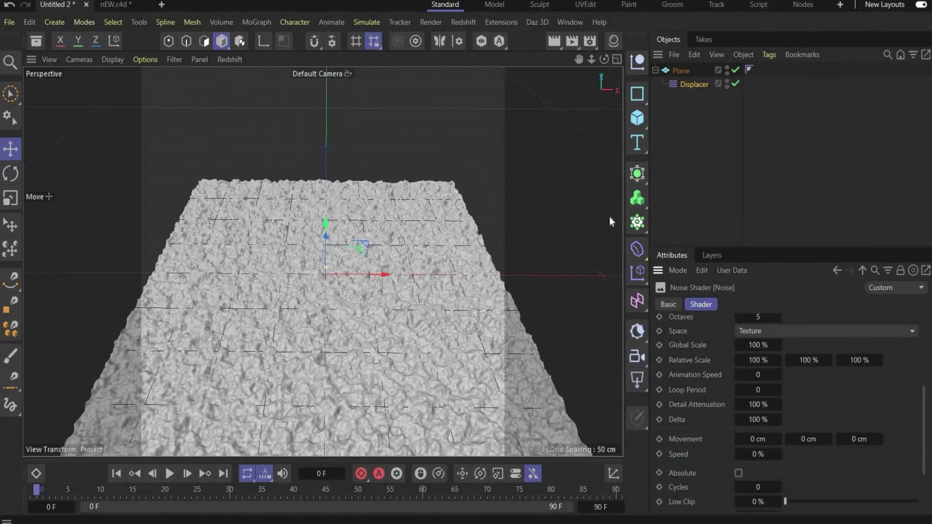
# - Set the noise Relative Scale to 600 %, 530 % and 678 %
pyautogui.doubleClick(746, 359)
pyautogui.write('600')
pyautogui.press('Return')
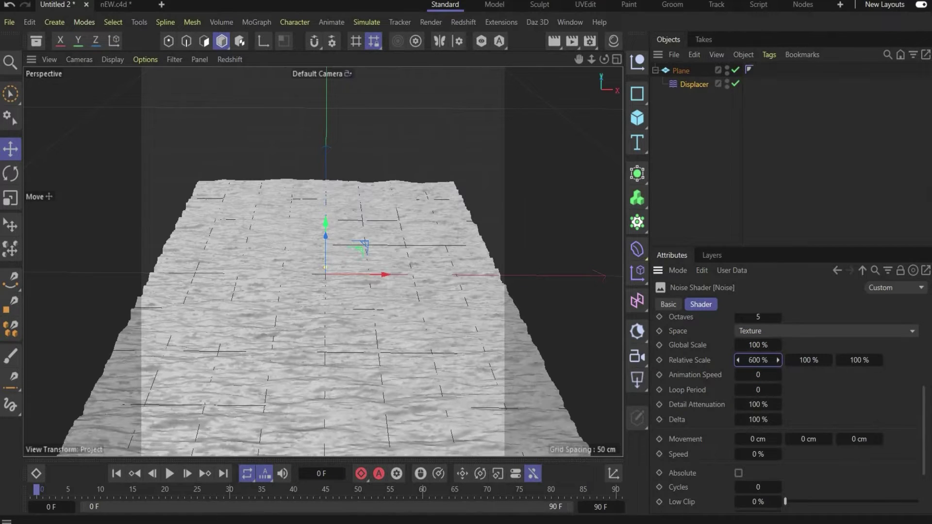
pyautogui.doubleClick(808, 360)
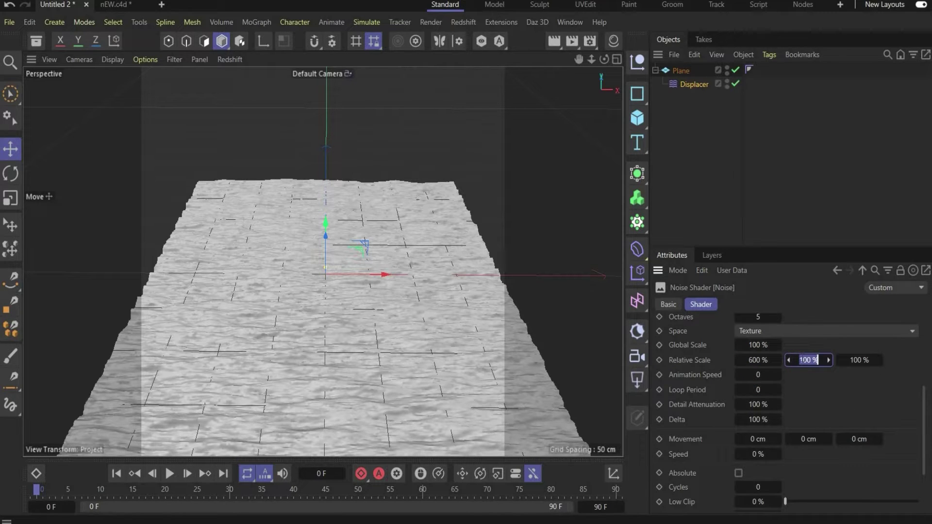
pyautogui.write('53')
pyautogui.doubleClick(858, 359)
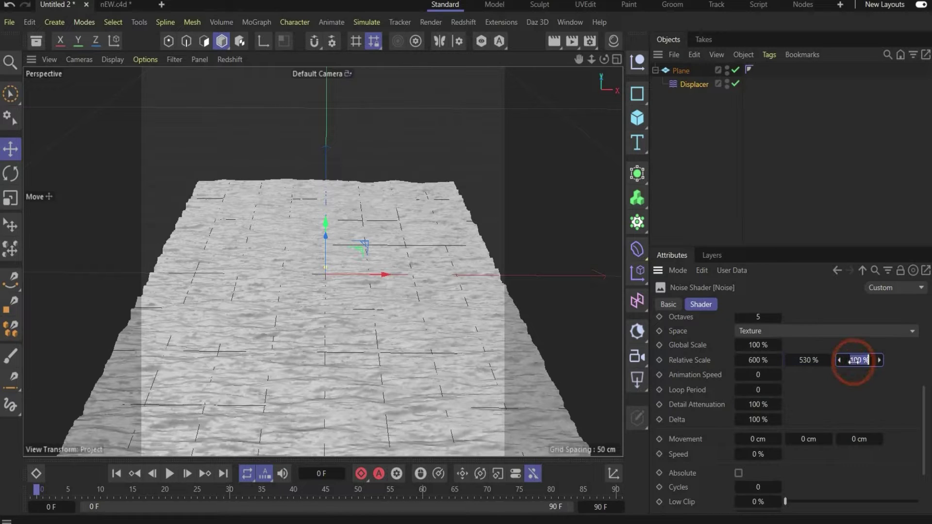
pyautogui.write('67')
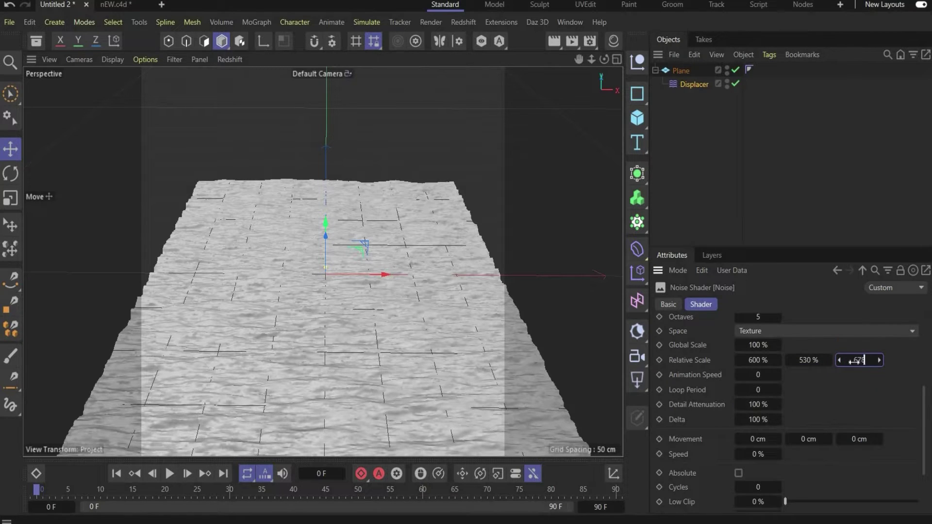
pyautogui.press('Return')
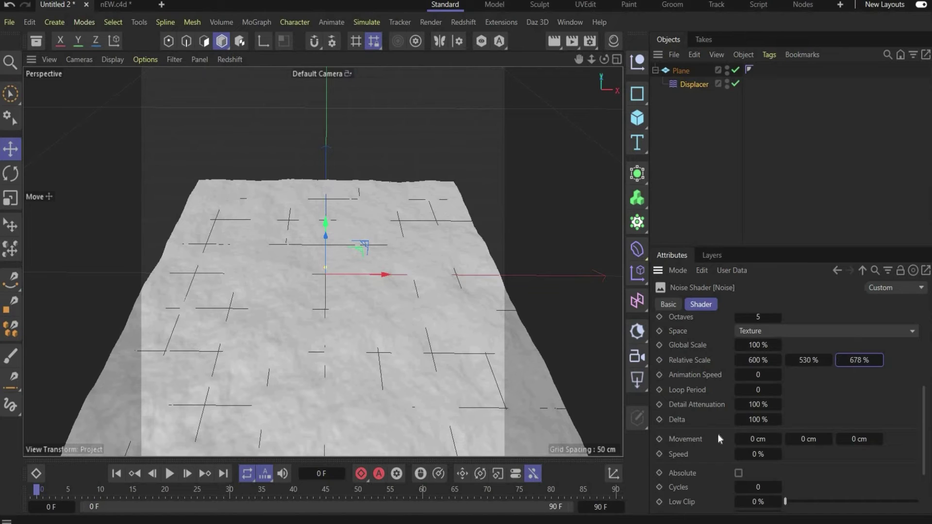
# - Give the noise an Animation Speed of 0.1 and shorten the viewport
pyautogui.scroll(-3, 717, 434)
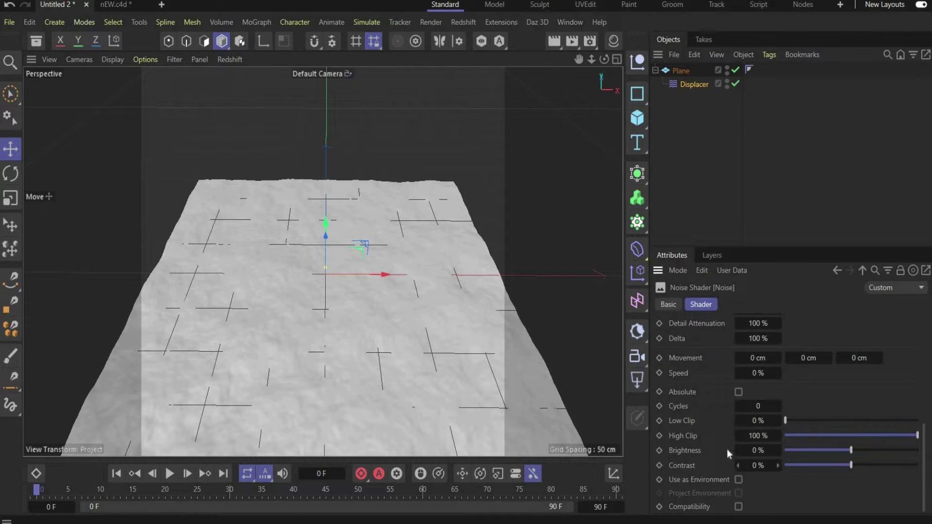
pyautogui.scroll(3, 726, 449)
pyautogui.click(759, 375)
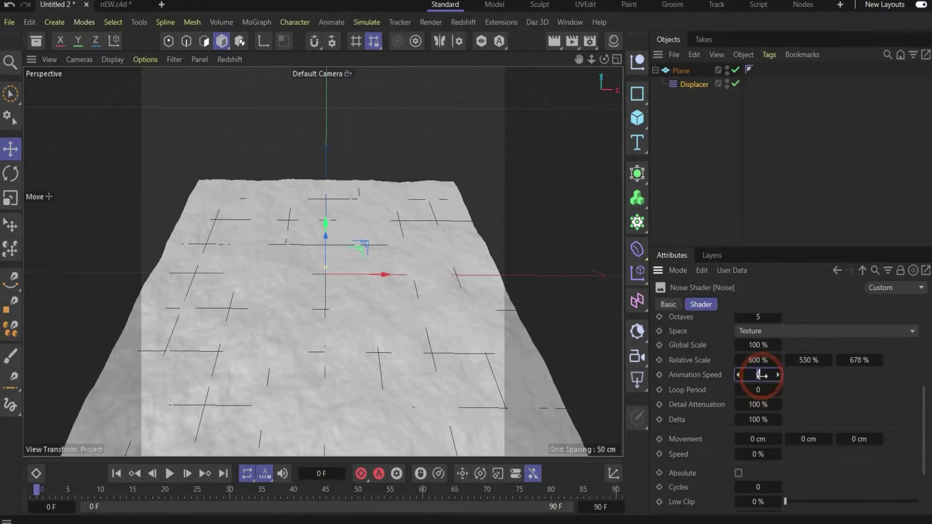
pyautogui.write('.1')
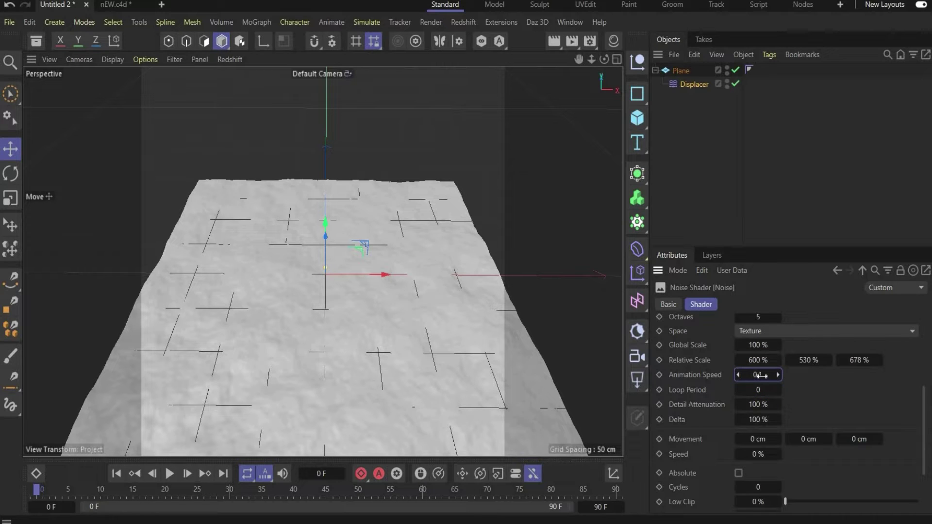
pyautogui.press('Return')
pyautogui.moveTo(327, 456); pyautogui.dragTo(329, 425)
# - Preview the animated noise terrain from a lower angle, then select the Displacer
pyautogui.click(170, 442)
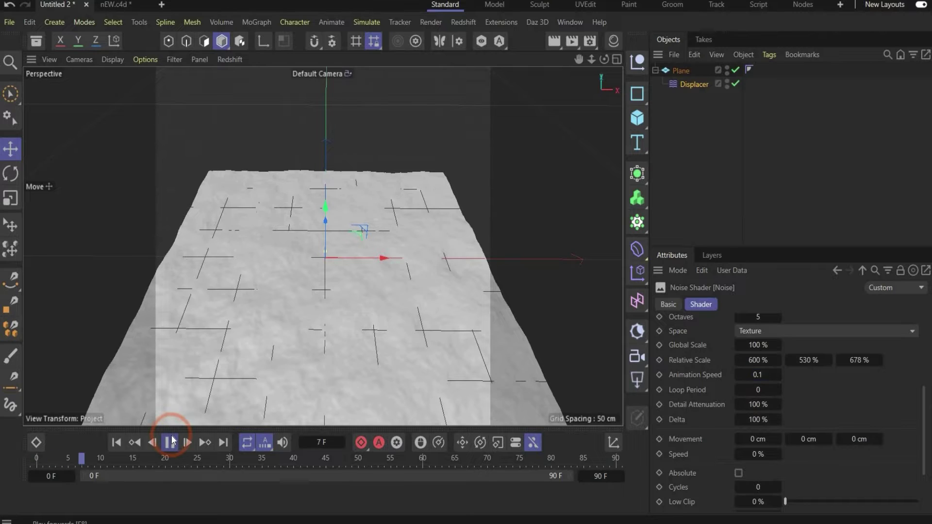
pyautogui.click(171, 442)
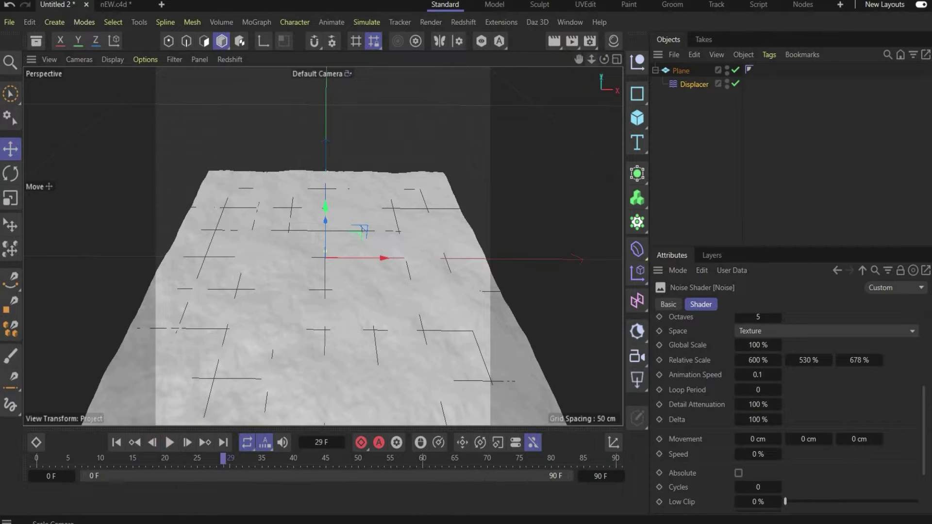
pyautogui.moveTo(604, 59); pyautogui.dragTo(606, 63)
pyautogui.moveTo(322, 247); pyautogui.dragTo(335, 284)
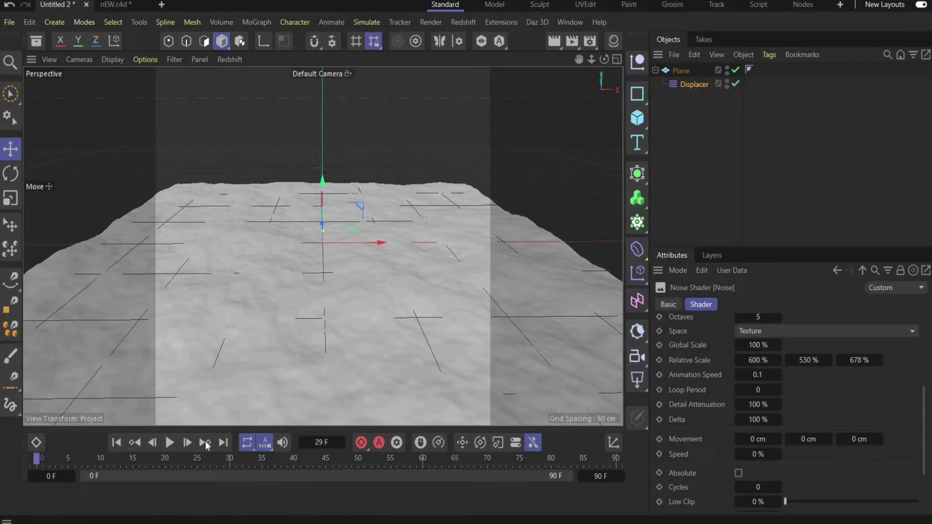
pyautogui.click(165, 445)
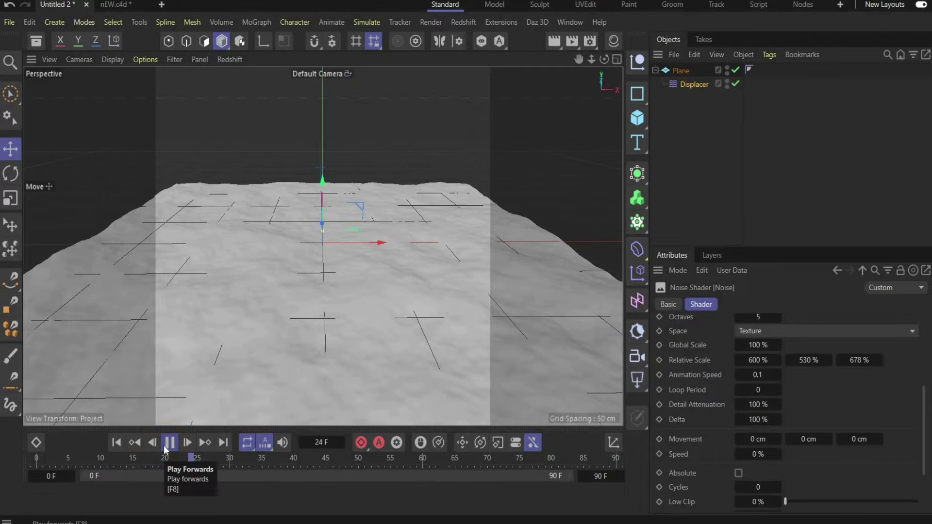
pyautogui.click(164, 445)
pyautogui.click(704, 86)
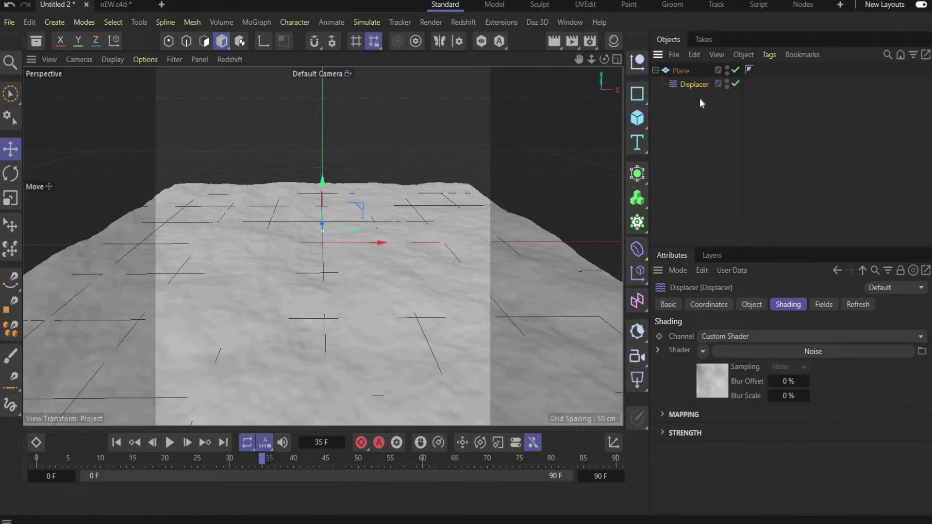
# - Set the Displacer to -15 % strength, 300 cm height and Intensity type
pyautogui.click(752, 304)
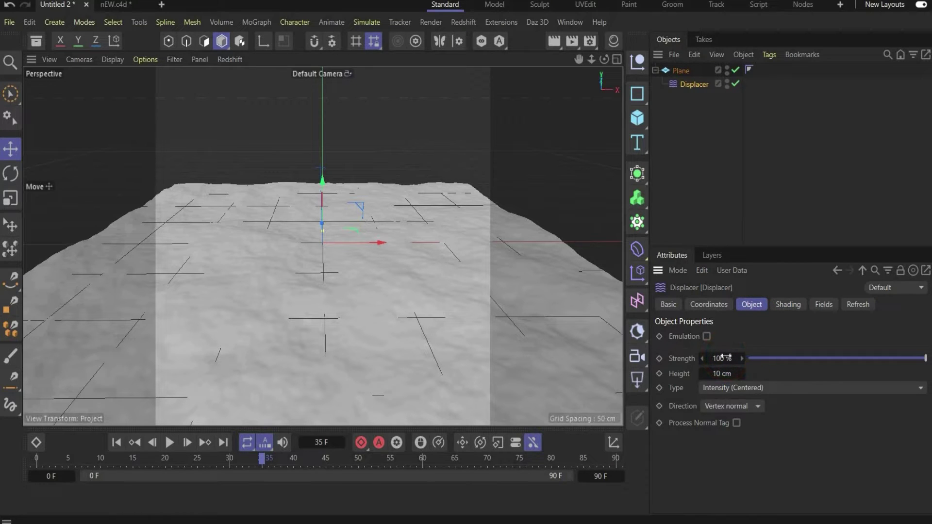
pyautogui.doubleClick(722, 358)
pyautogui.write('-15')
pyautogui.press('Return')
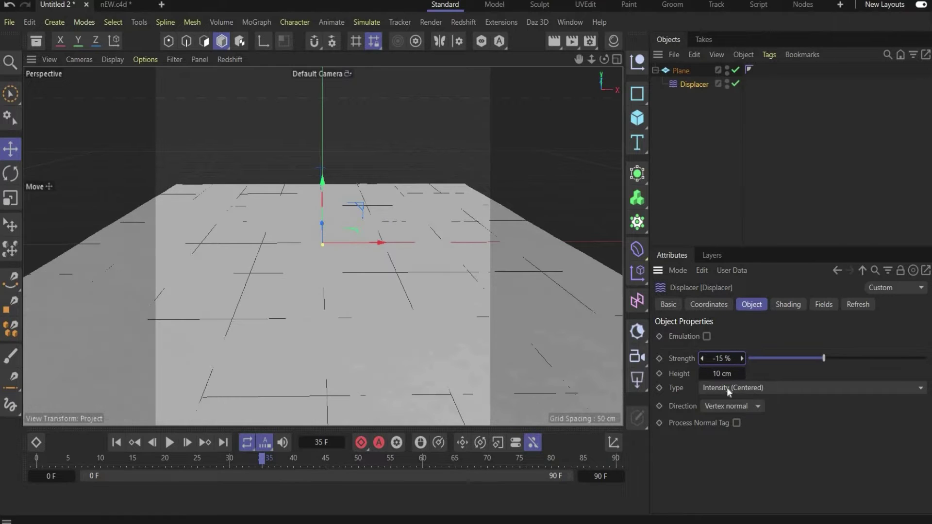
pyautogui.doubleClick(730, 373)
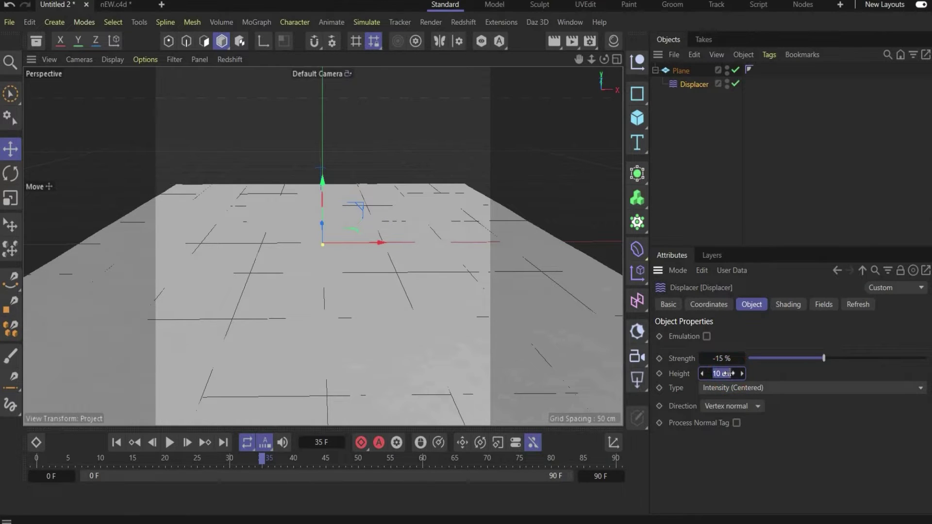
pyautogui.write('300')
pyautogui.press('Return')
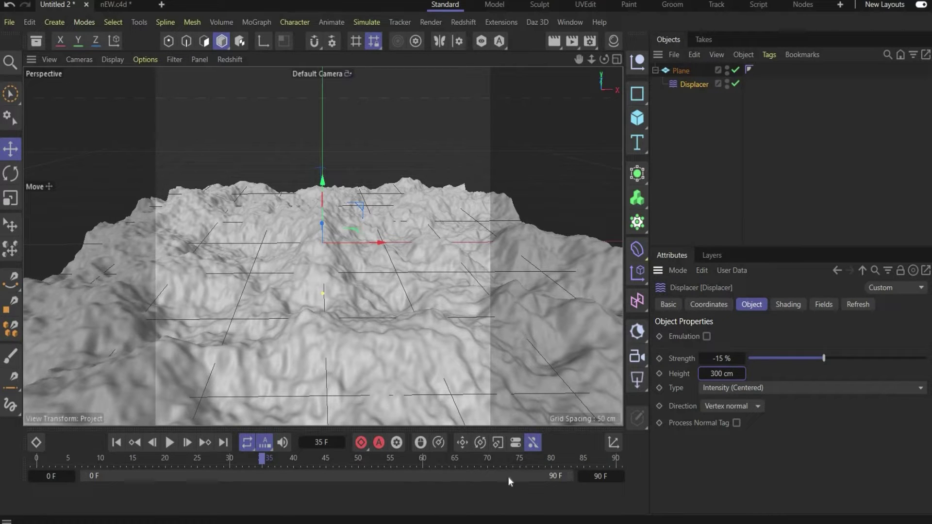
pyautogui.click(711, 389)
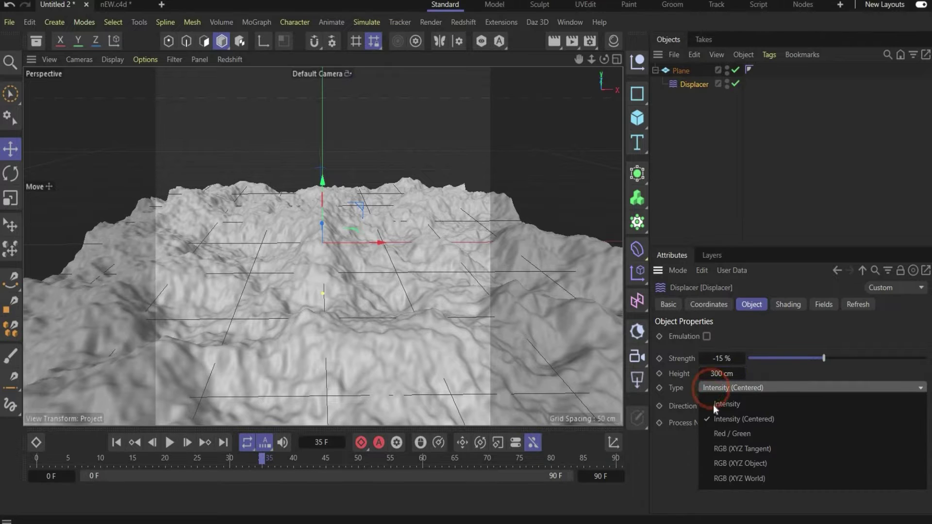
pyautogui.click(712, 405)
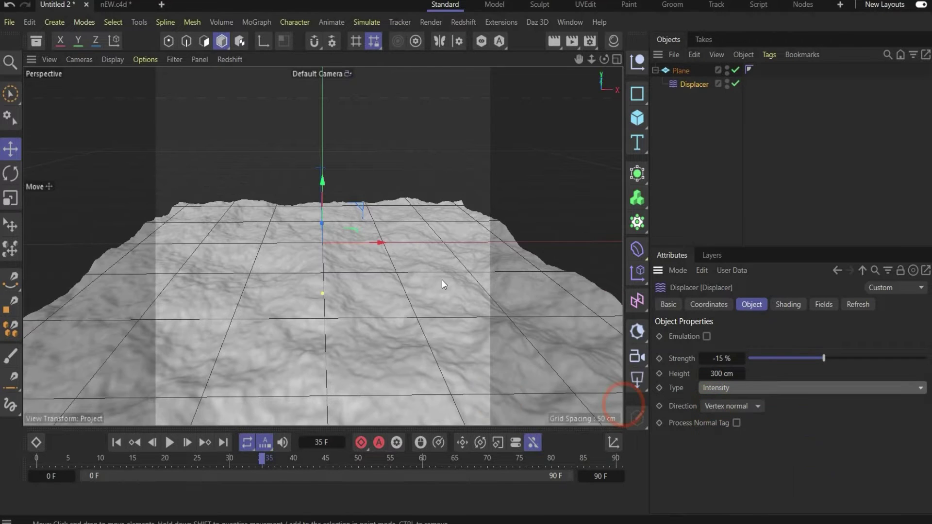
# - Preview the waves, rewind to frame 0, and bring up the reference video
pyautogui.click(170, 442)
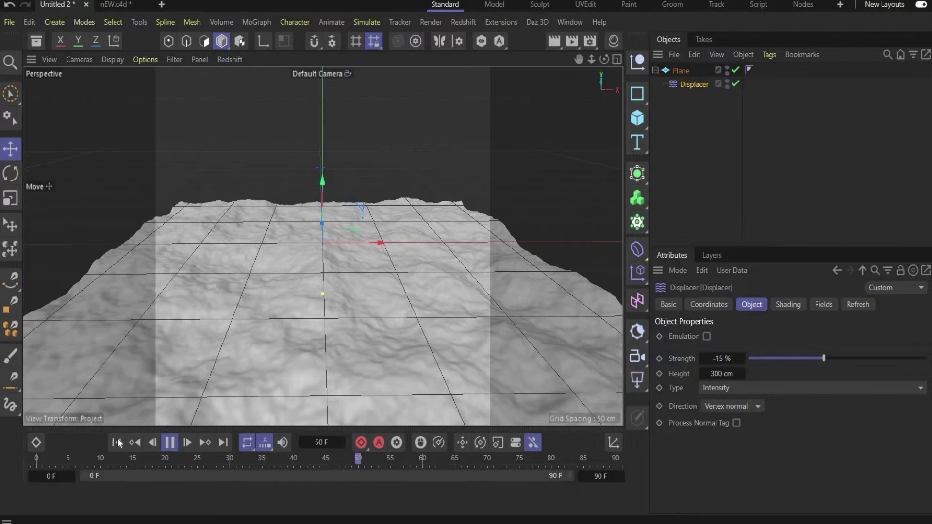
pyautogui.click(169, 442)
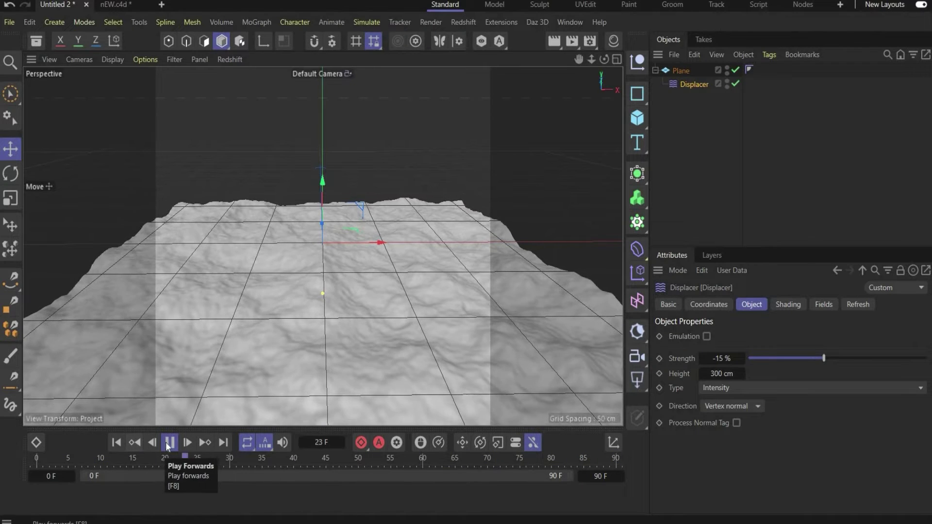
pyautogui.click(116, 442)
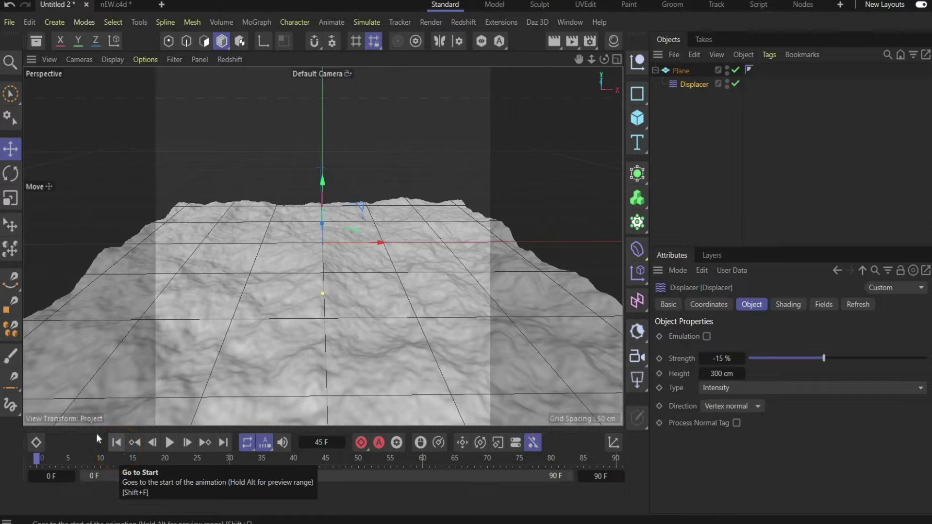
pyautogui.click(408, 140)
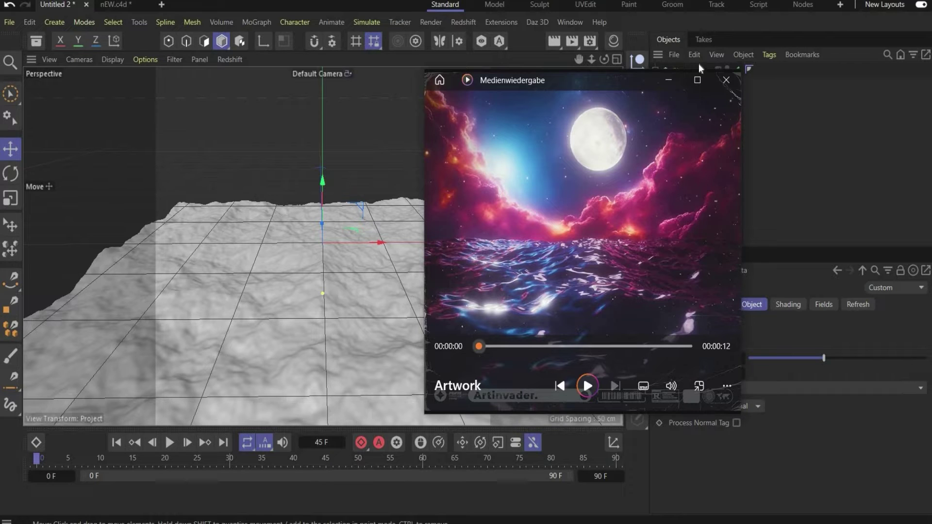
# - Add a second Plane and rotate it 90° upright as a backdrop wall
pyautogui.click(669, 80)
pyautogui.click(639, 117)
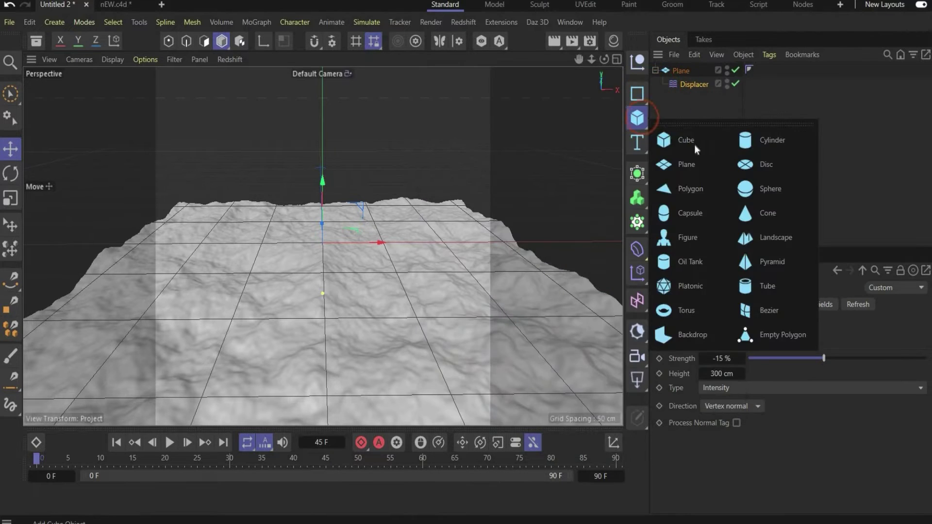
pyautogui.click(689, 165)
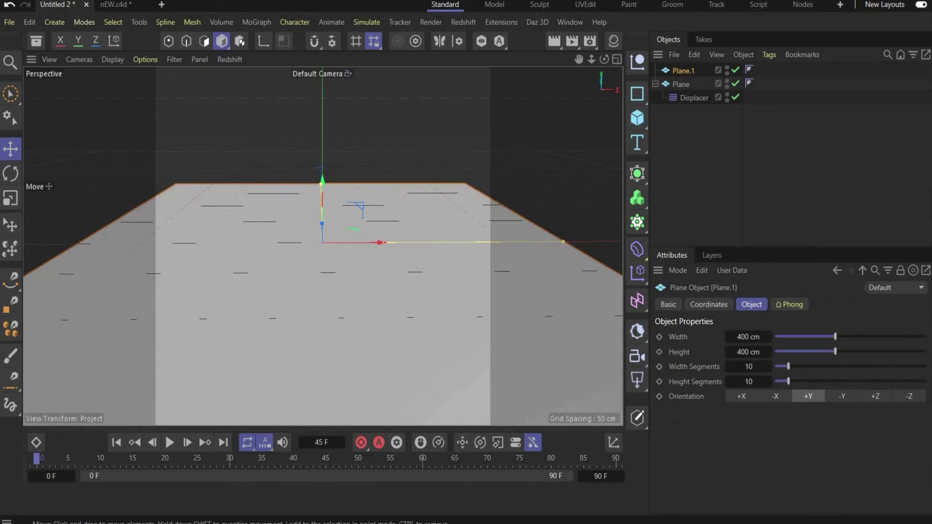
pyautogui.press('r')
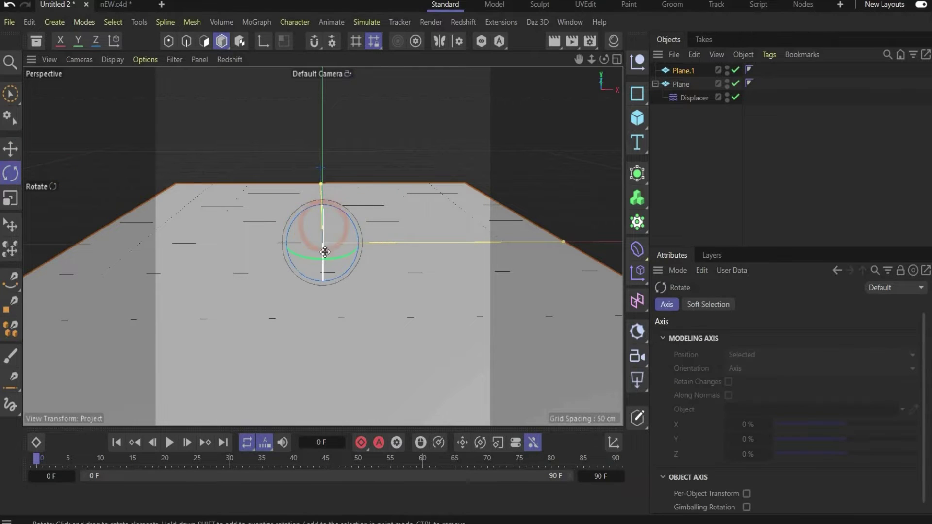
pyautogui.moveTo(325, 252); pyautogui.dragTo(341, 209)
pyautogui.press('e')
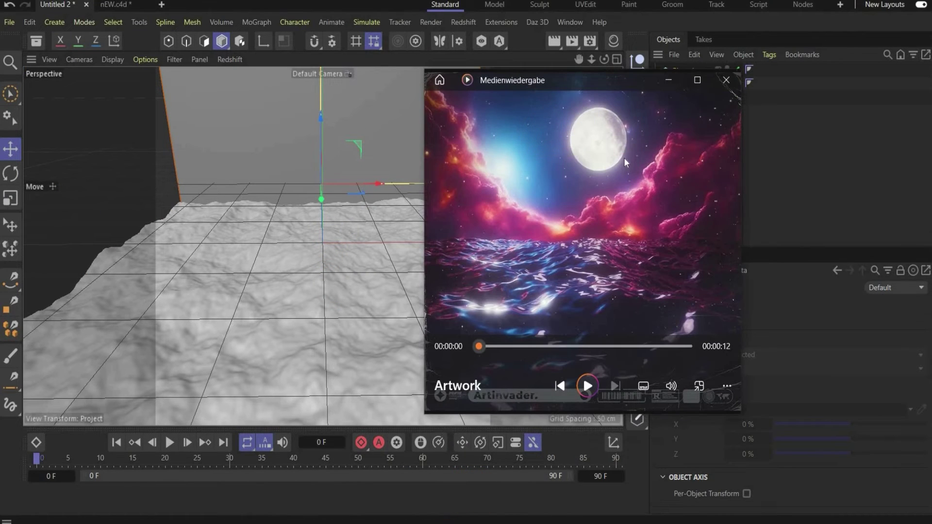
pyautogui.click(668, 80)
pyautogui.click(637, 118)
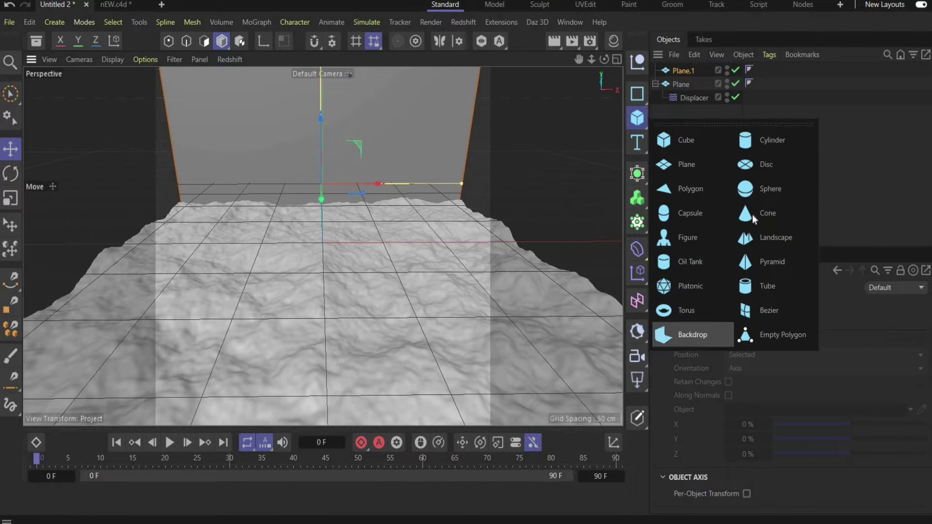
# - Create a 60 cm radius Sphere and raise it above the terrain, in front of the backdrop
pyautogui.click(759, 189)
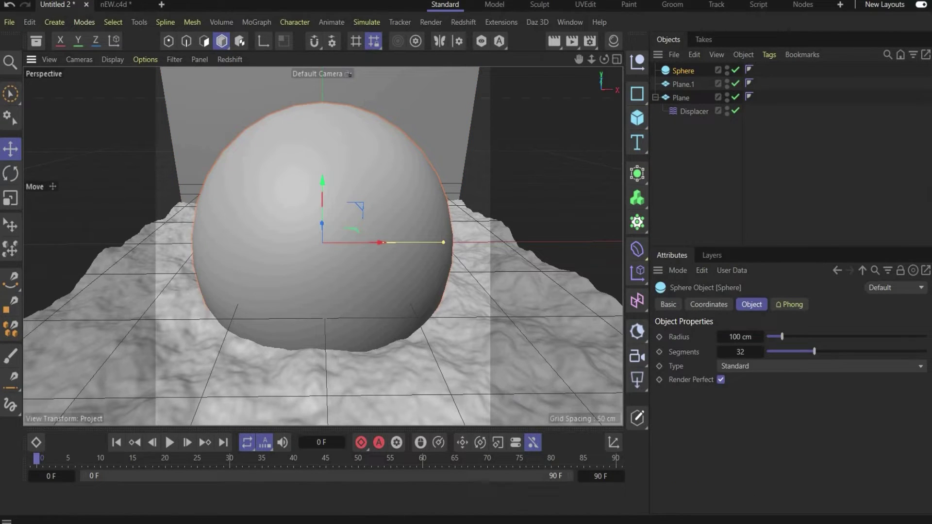
pyautogui.click(740, 337)
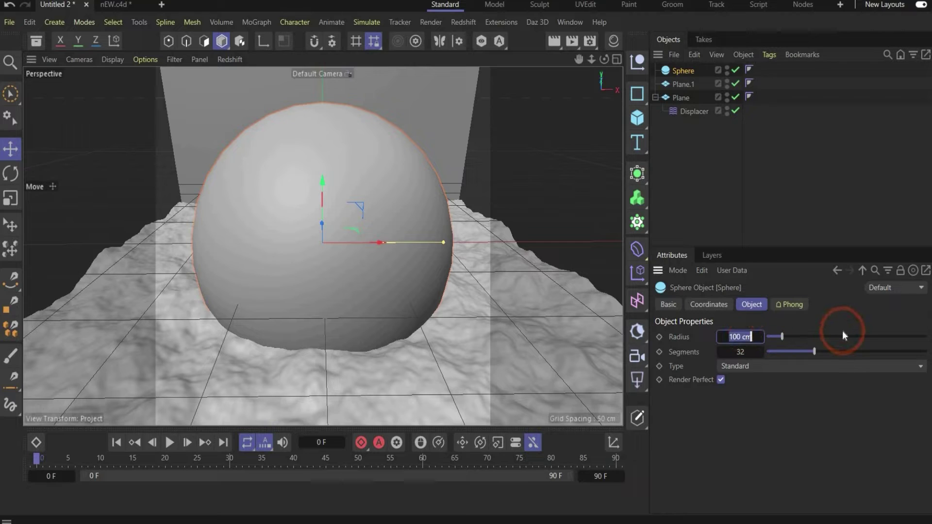
pyautogui.write('60')
pyautogui.press('Return')
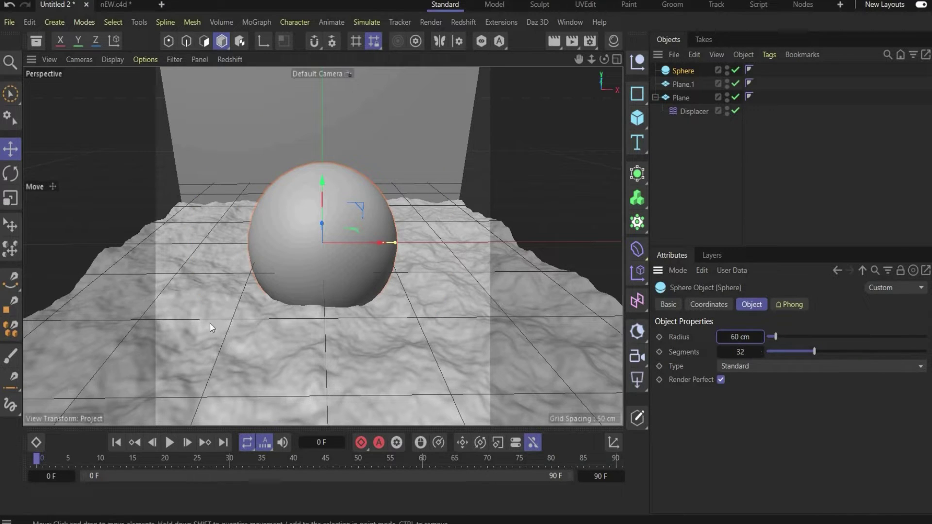
pyautogui.moveTo(604, 60); pyautogui.dragTo(194, 165)
pyautogui.moveTo(210, 110); pyautogui.dragTo(206, 73)
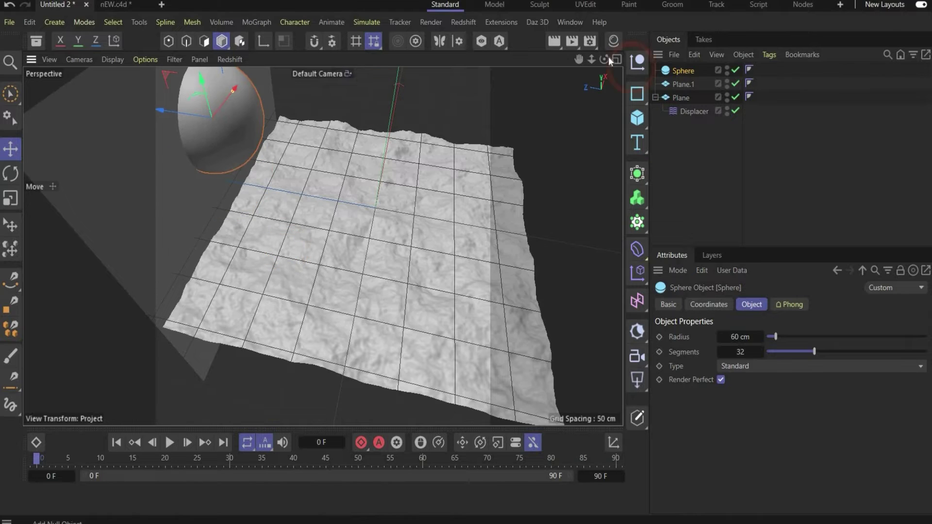
pyautogui.moveTo(604, 59); pyautogui.dragTo(578, 77)
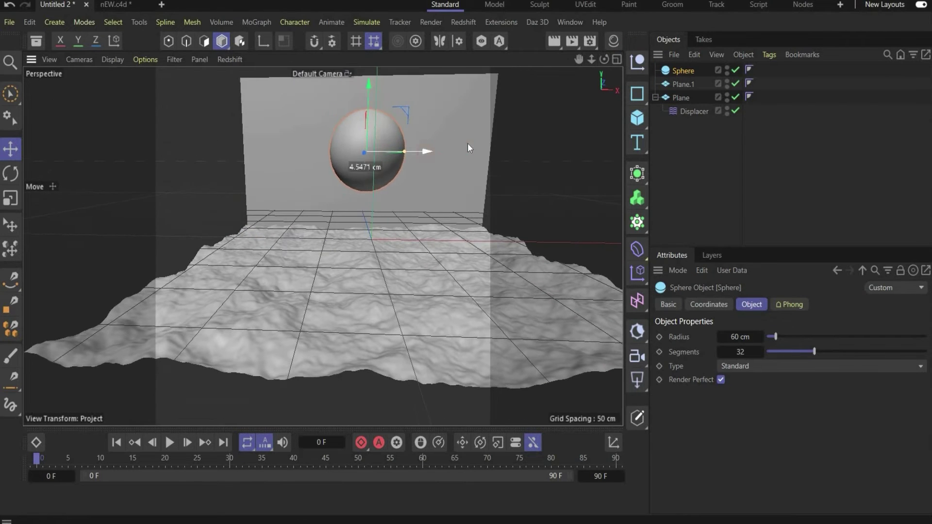
pyautogui.moveTo(468, 144)
pyautogui.mouseDown()
pyautogui.moveTo(490, 154)
pyautogui.moveTo(483, 150)
pyautogui.mouseUp()
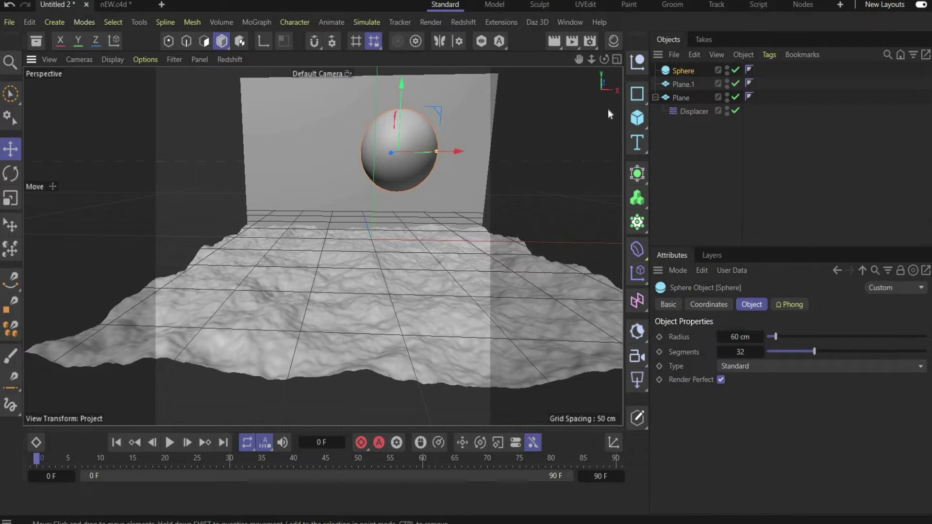
# - Add a standard Redshift camera, view through it, and dolly toward the sphere and waves
pyautogui.click(478, 24)
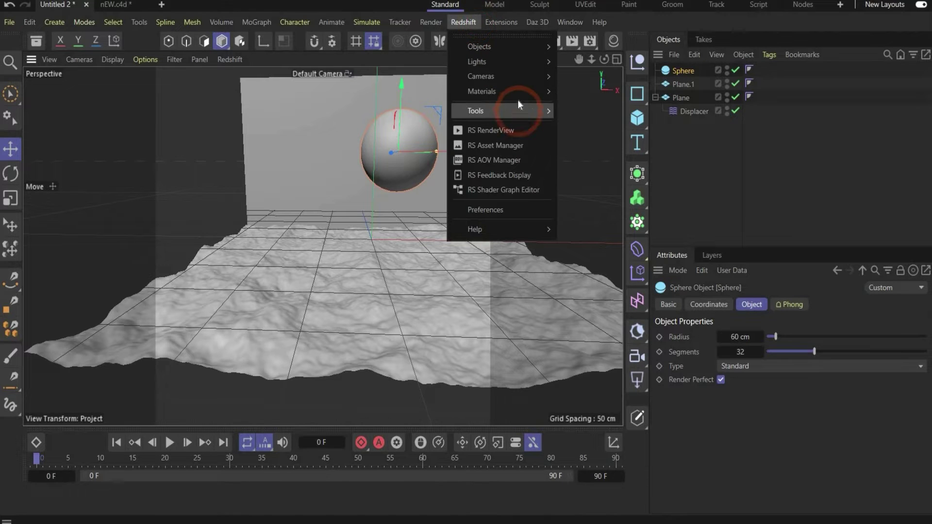
pyautogui.moveTo(516, 77)
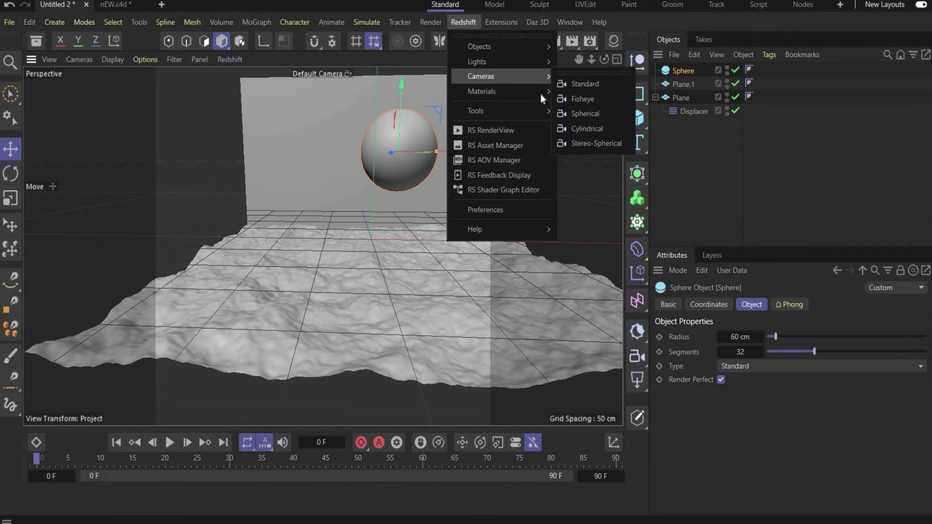
pyautogui.click(585, 86)
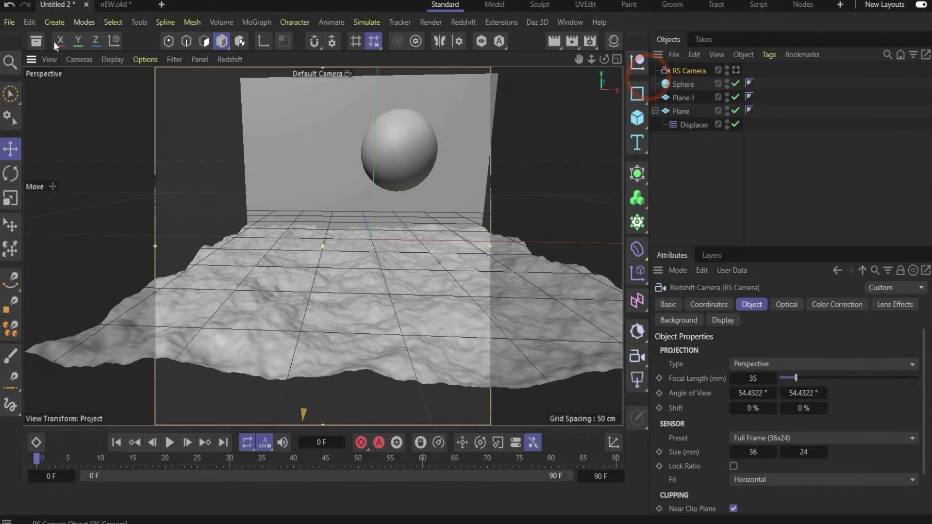
pyautogui.click(736, 70)
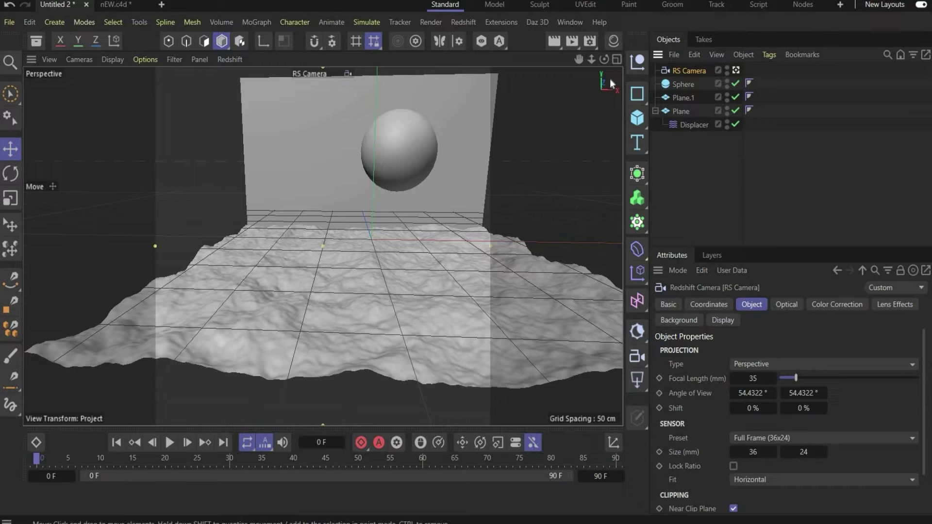
pyautogui.moveTo(310, 243); pyautogui.dragTo(290, 236)
pyautogui.moveTo(592, 63)
pyautogui.mouseDown()
pyautogui.moveTo(322, 245)
pyautogui.moveTo(605, 63)
pyautogui.moveTo(322, 245)
pyautogui.moveTo(580, 64)
pyautogui.mouseUp()
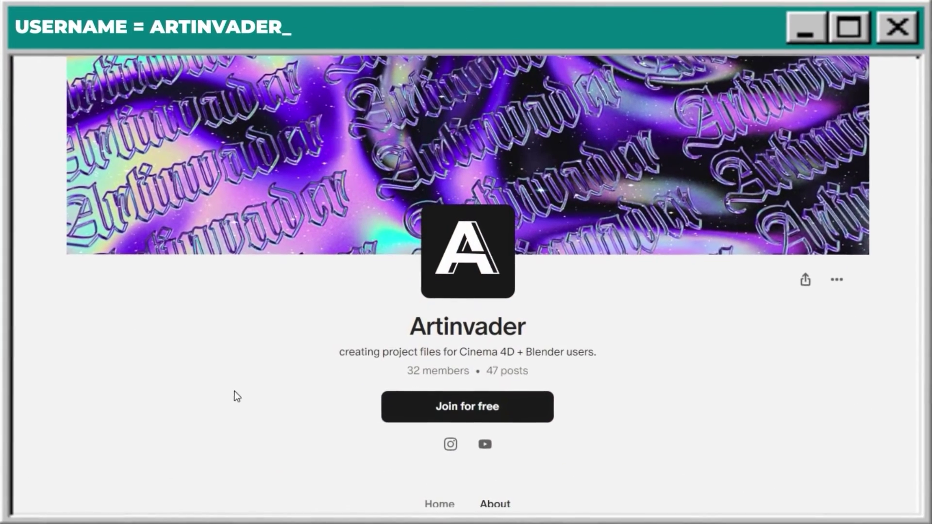
# - Scroll the Artinvader page to the Supporter Level tiers with their monthly prices and project files
pyautogui.scroll(-8, 234, 392)
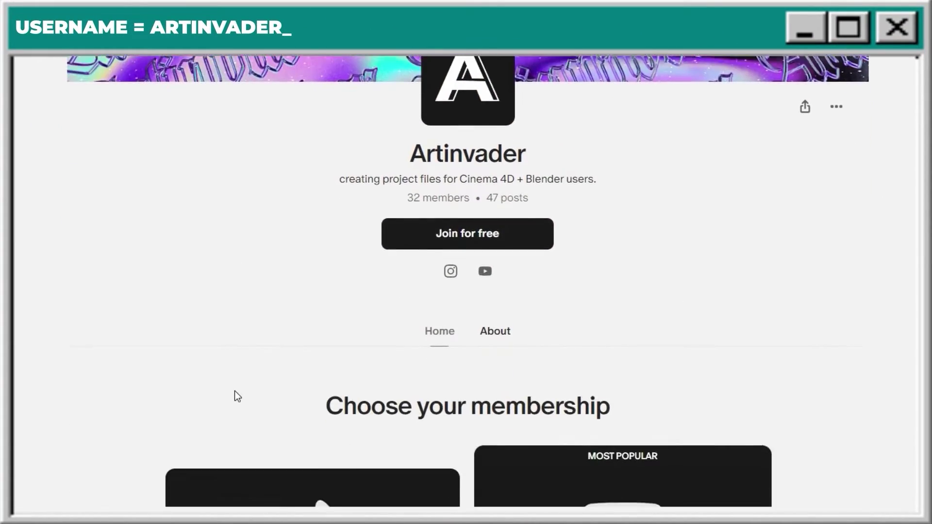
pyautogui.scroll(-3, 234, 391)
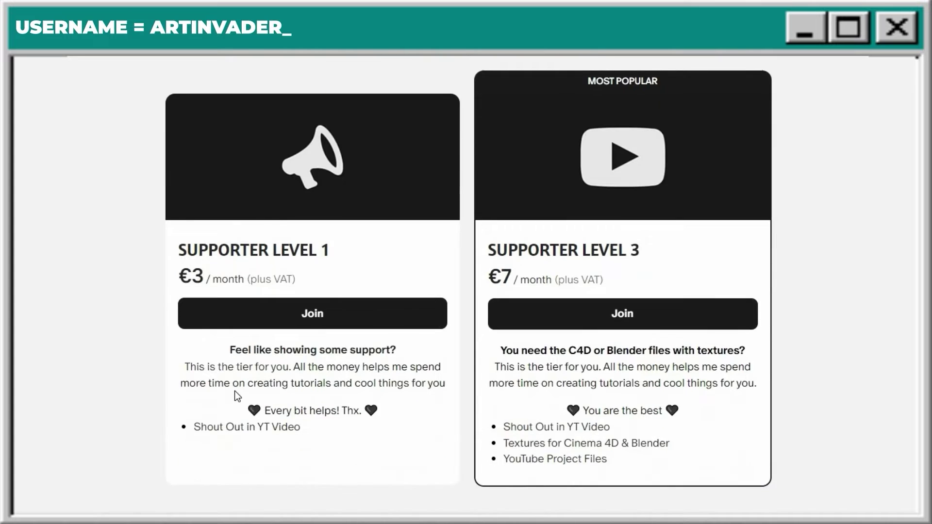
pyautogui.scroll(2, 235, 391)
pyautogui.scroll(-2, 234, 391)
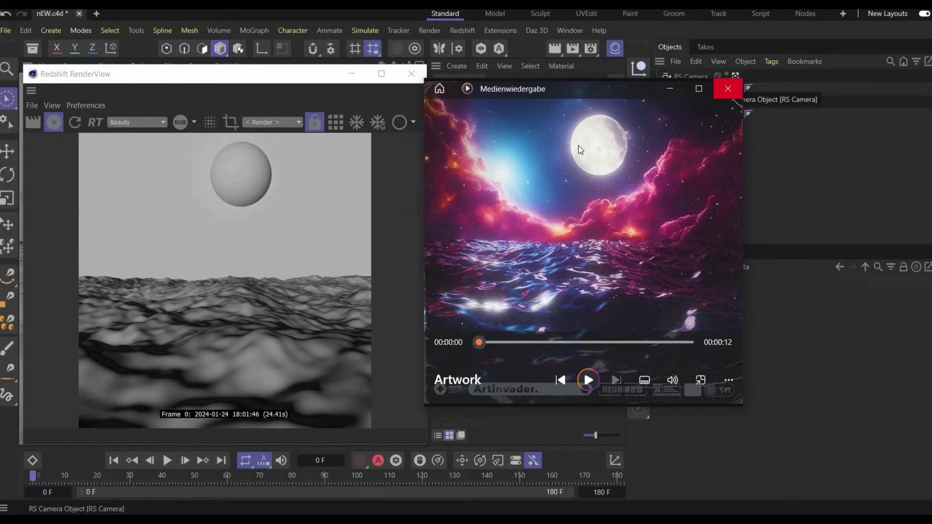
# - Close the artwork preview and open the middle sky material's node graph, moved aside
pyautogui.click(728, 88)
pyautogui.click(474, 110)
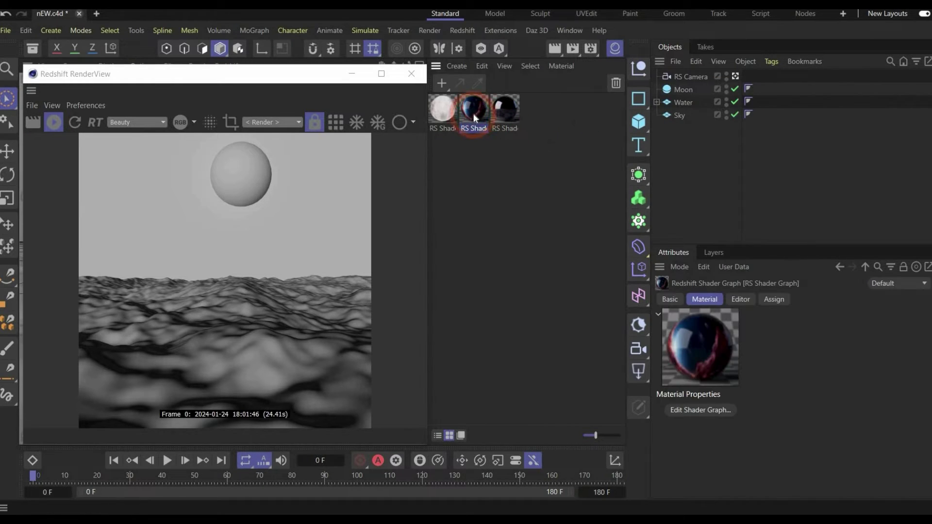
pyautogui.doubleClick(474, 111)
pyautogui.moveTo(437, 83); pyautogui.dragTo(545, 109)
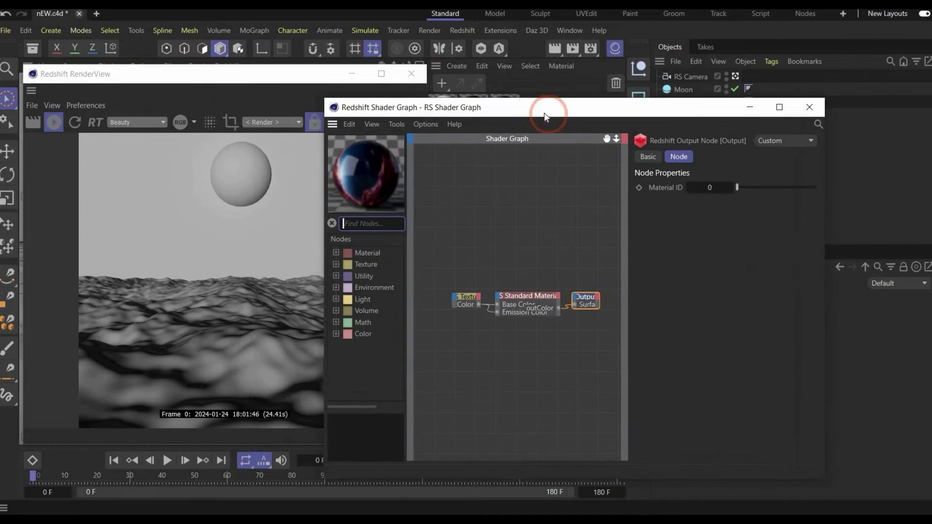
pyautogui.moveTo(476, 106); pyautogui.dragTo(551, 137)
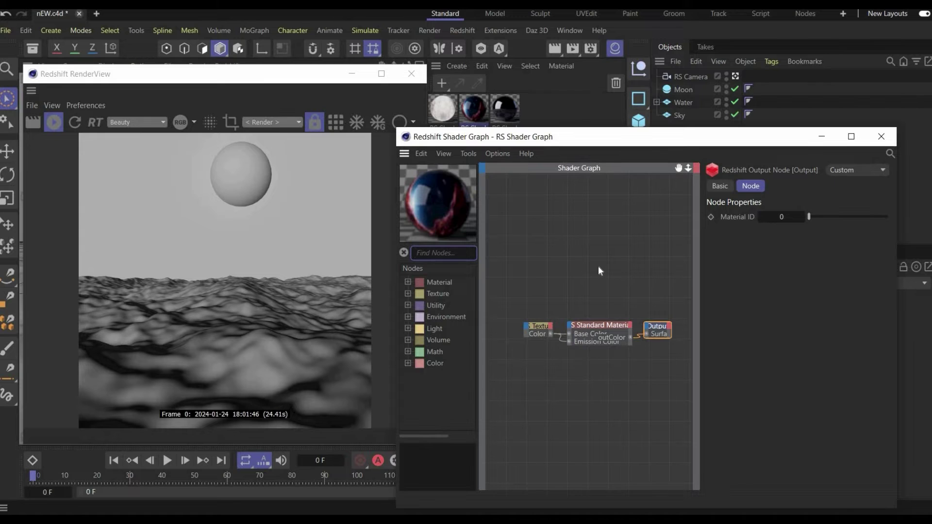
pyautogui.click(602, 391)
# - Inspect the RS Standard Material node and search the node types for 'texture'
pyautogui.scroll(4, 601, 390)
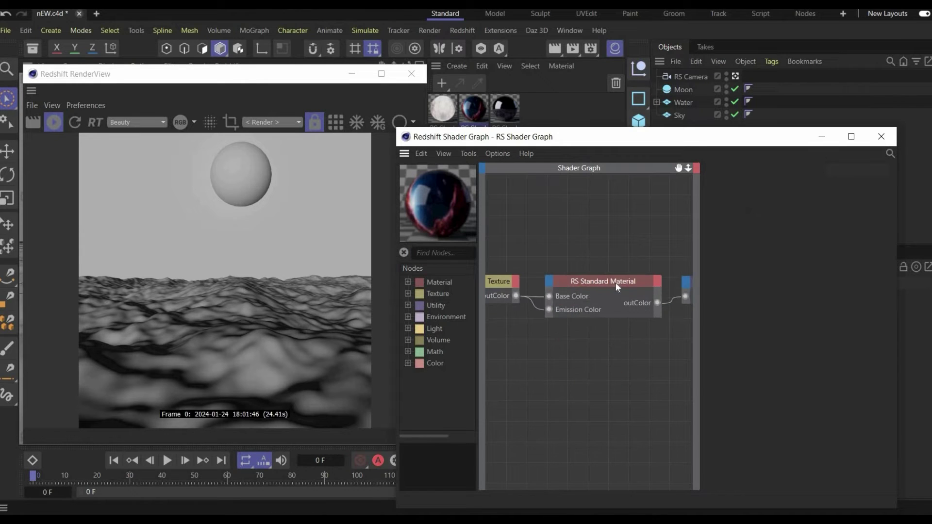
pyautogui.click(615, 284)
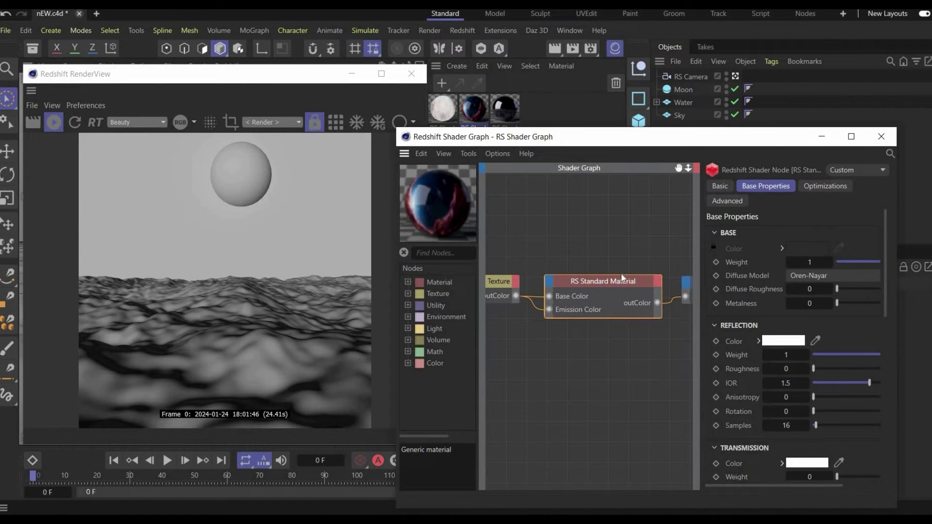
pyautogui.click(429, 253)
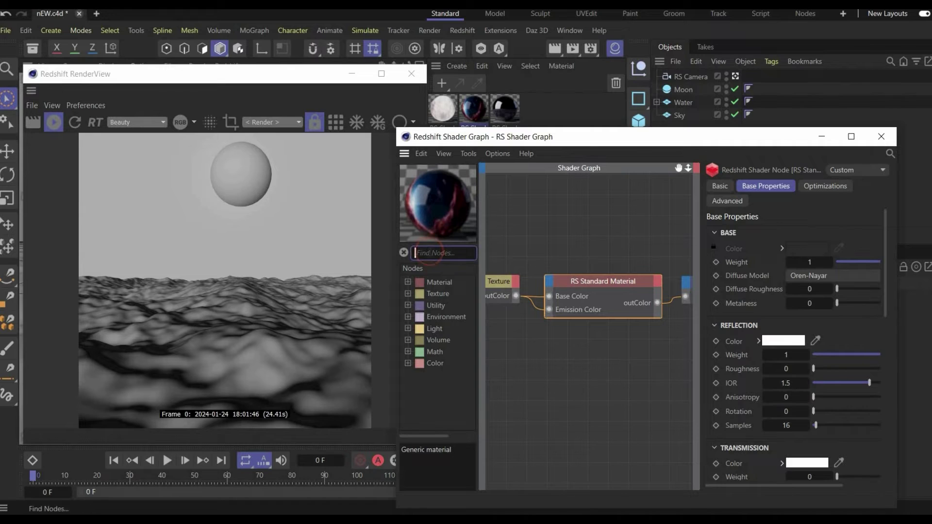
pyautogui.write('texture')
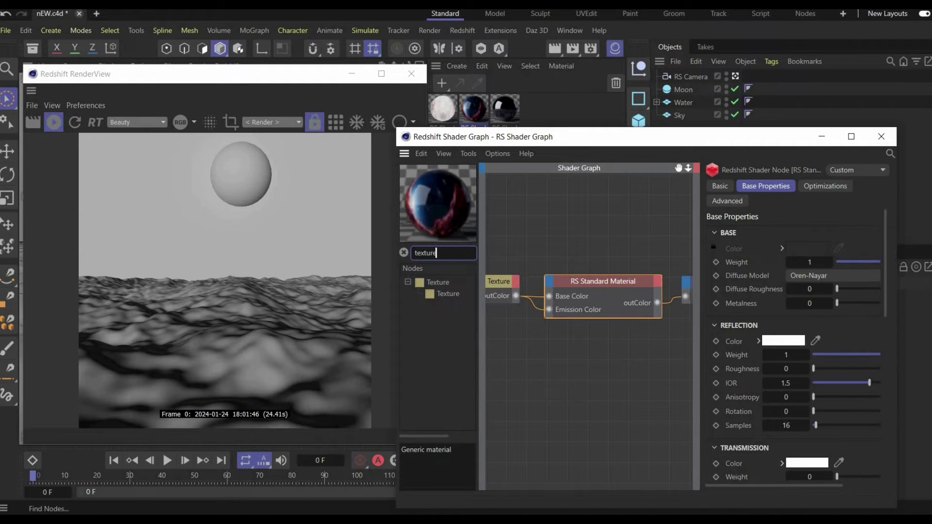
pyautogui.click(598, 370)
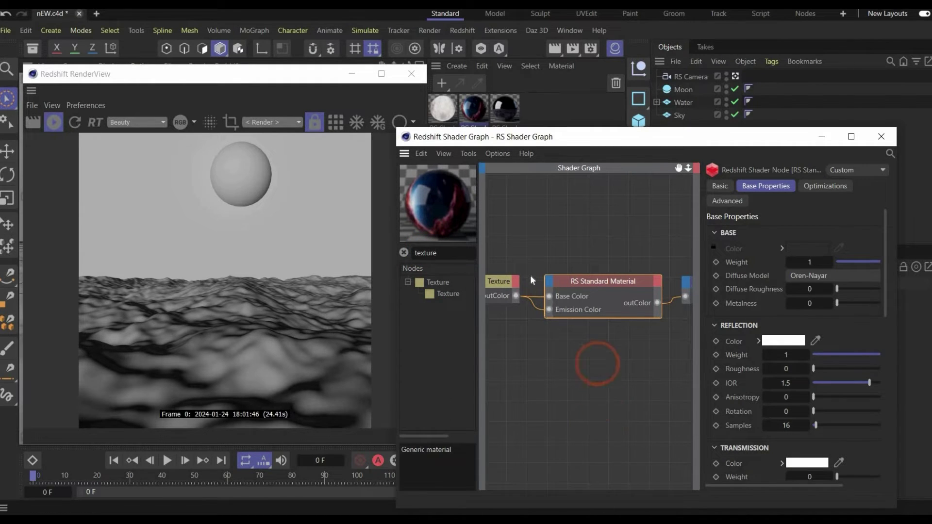
# - Inspect the RS Texture node and preview its nebula image 40593.jpg at full size
pyautogui.click(502, 284)
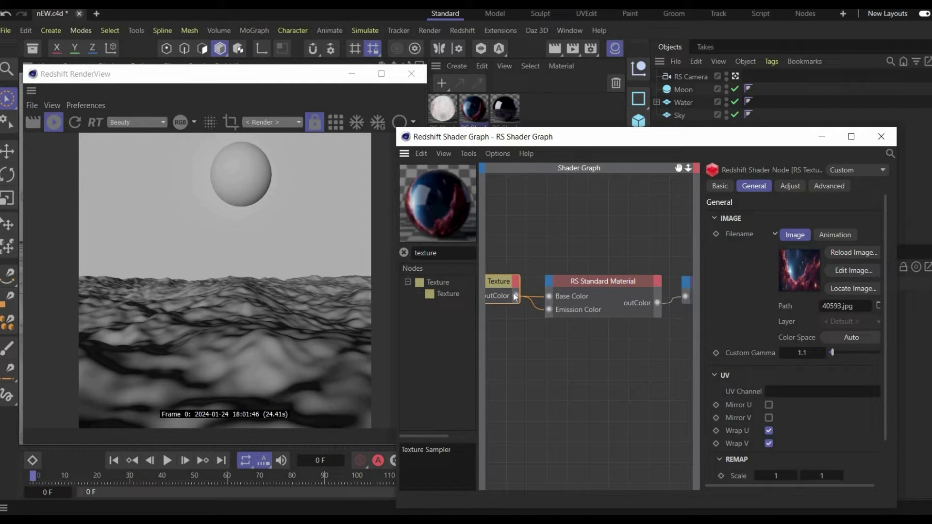
pyautogui.scroll(-1, 538, 267)
pyautogui.click(556, 247)
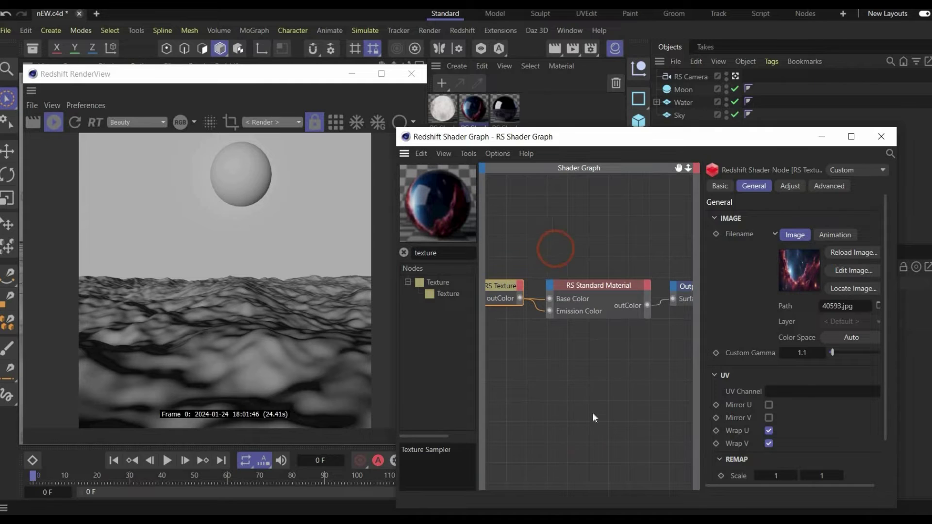
pyautogui.click(578, 454)
pyautogui.click(549, 356)
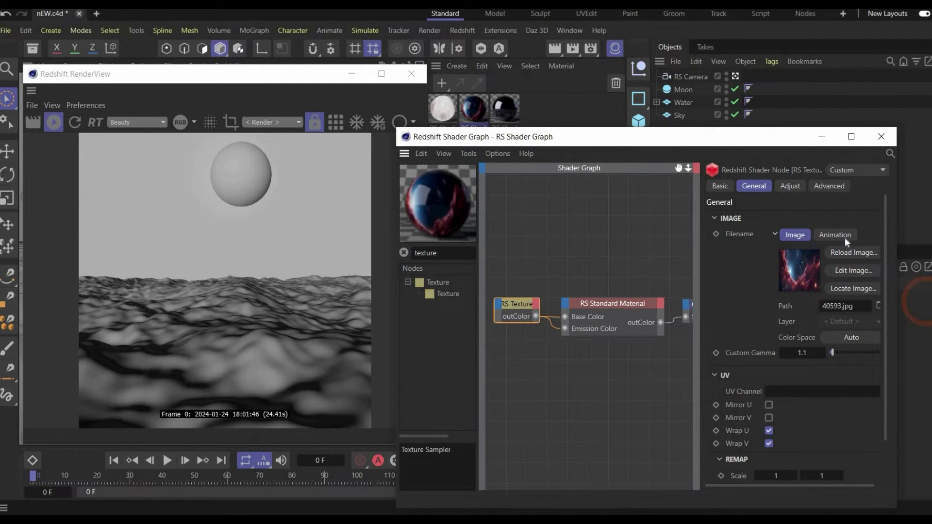
pyautogui.doubleClick(805, 267)
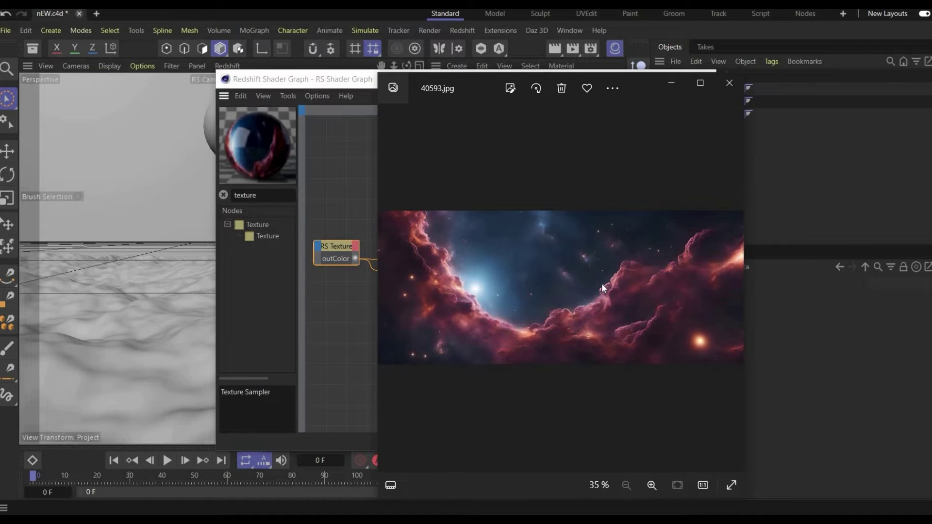
pyautogui.click(722, 85)
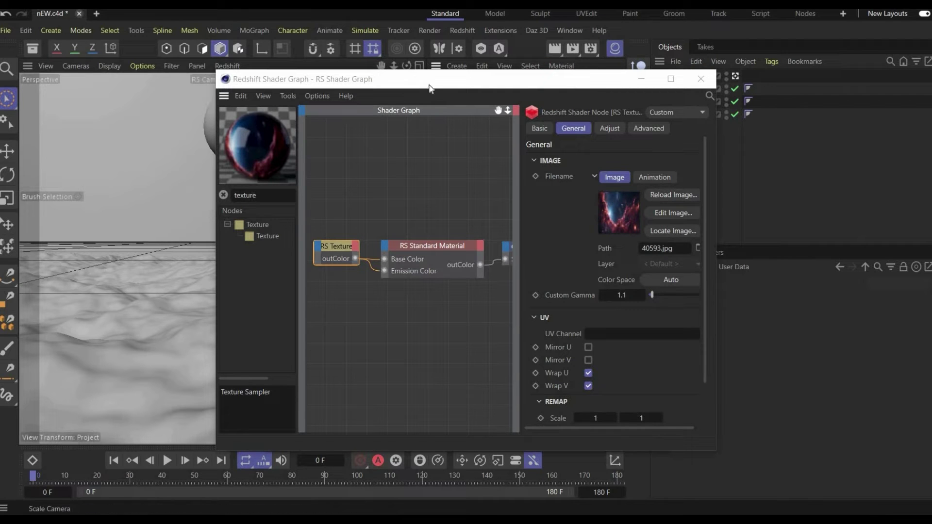
# - Review the nebula material's settings (emission weight 0.2) and apply it to the Sky object
pyautogui.moveTo(406, 74); pyautogui.dragTo(510, 53)
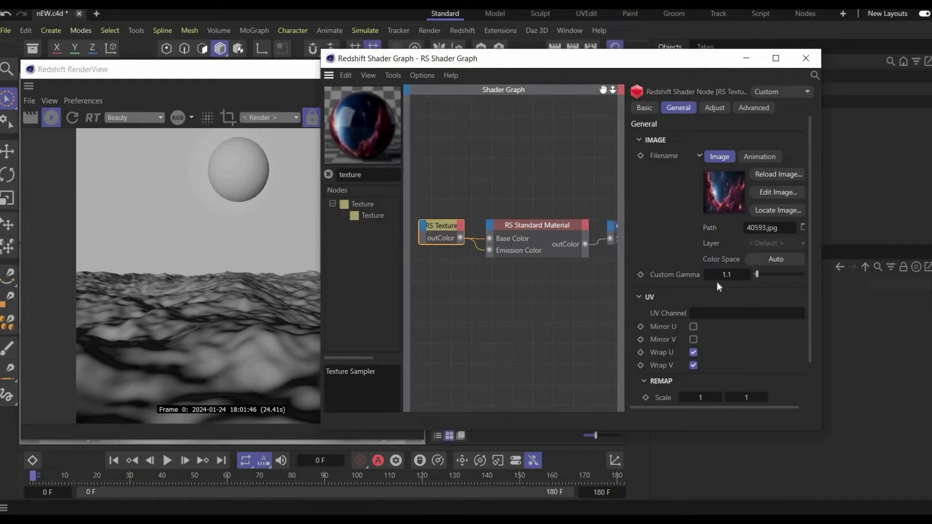
pyautogui.scroll(-2, 741, 340)
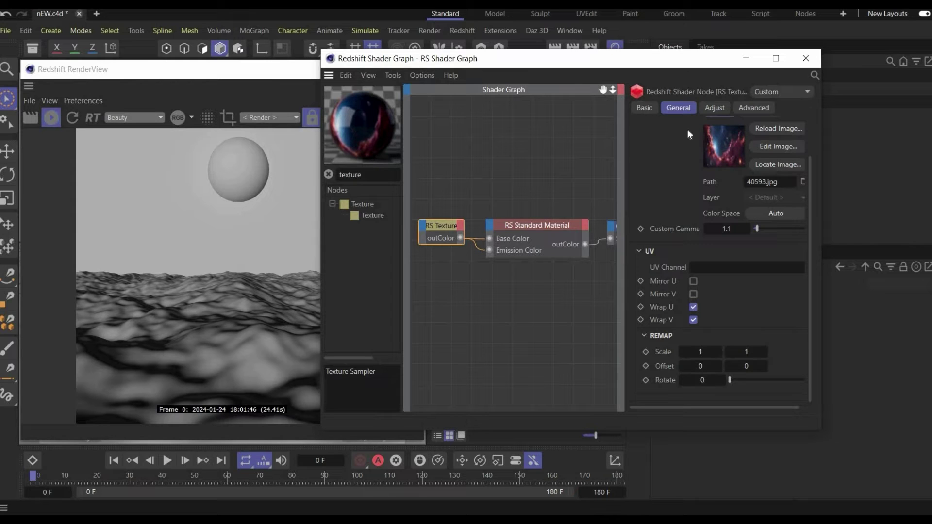
pyautogui.click(525, 222)
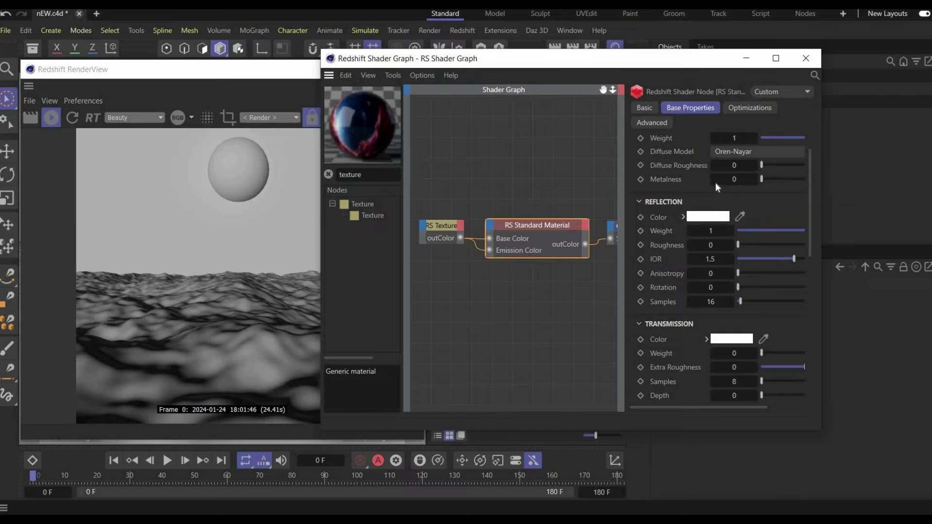
pyautogui.scroll(2, 715, 182)
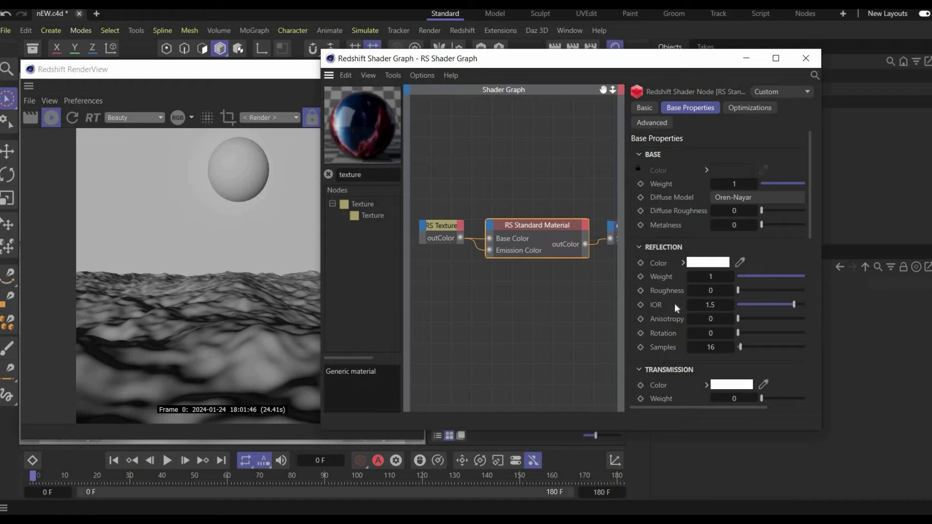
pyautogui.scroll(-3, 675, 307)
pyautogui.scroll(-10, 674, 304)
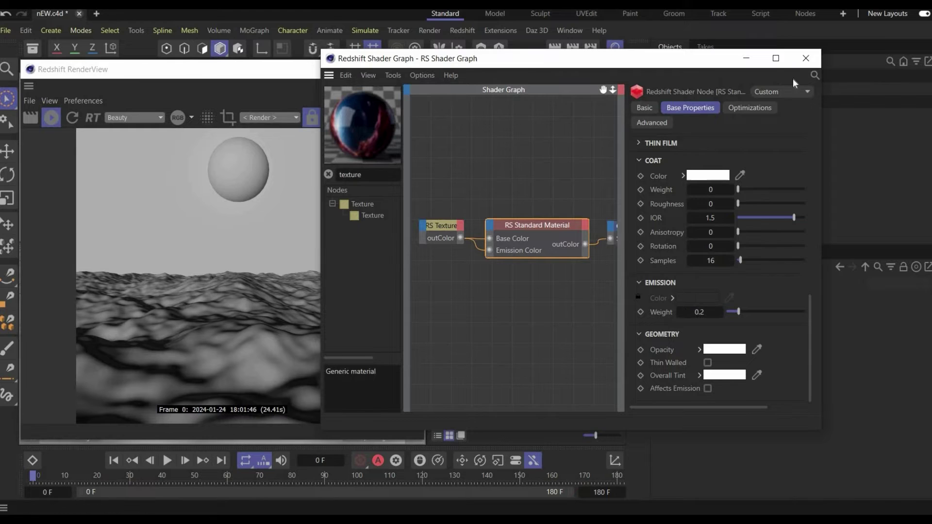
pyautogui.click(808, 60)
pyautogui.moveTo(481, 111); pyautogui.dragTo(694, 116)
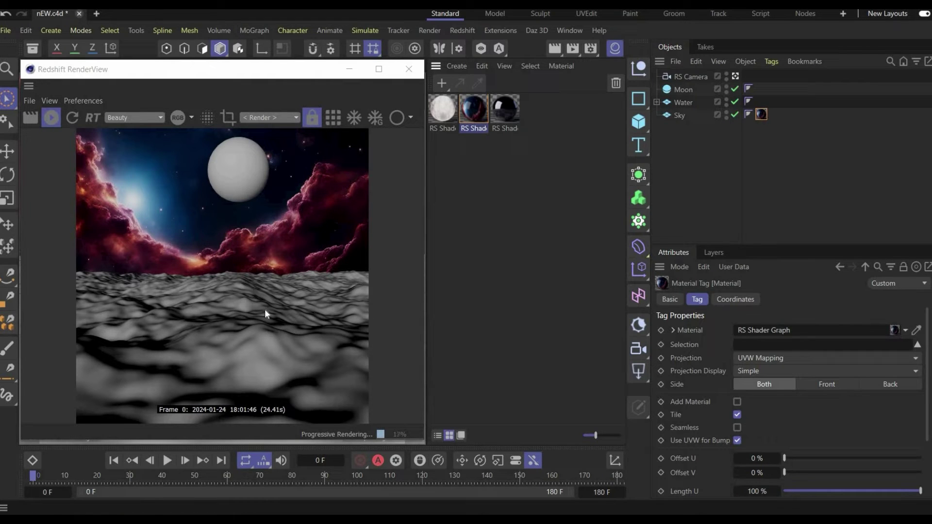
# - Check the glossy black RS Shader Graph.1 base colour and assign the material to Water
pyautogui.doubleClick(505, 108)
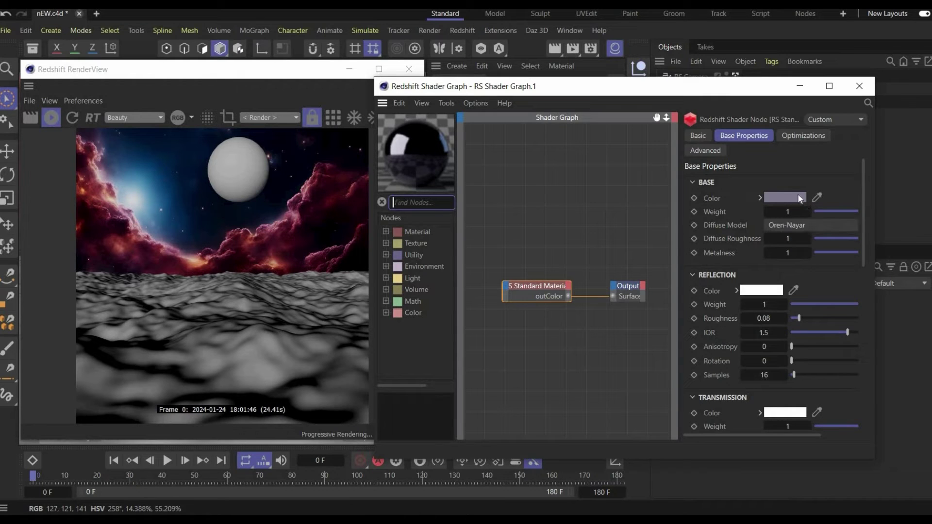
pyautogui.moveTo(797, 194)
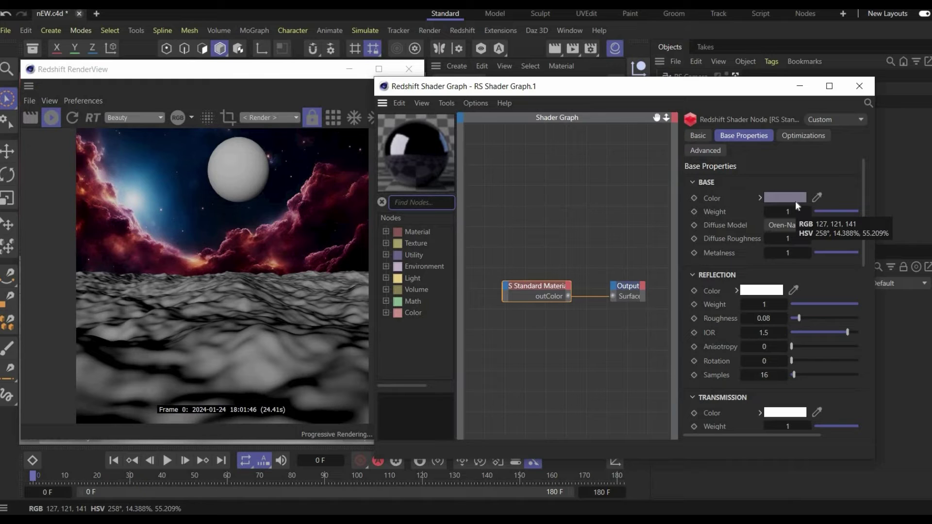
pyautogui.click(795, 200)
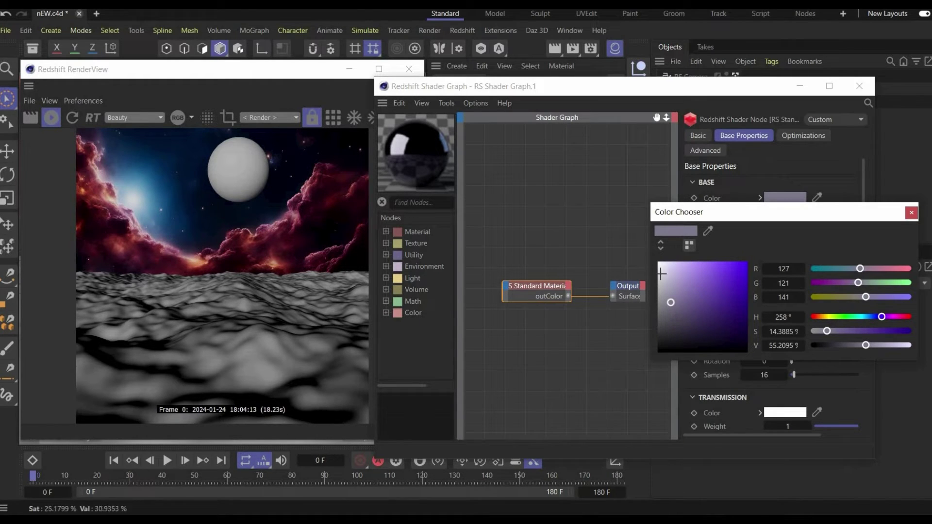
pyautogui.click(911, 212)
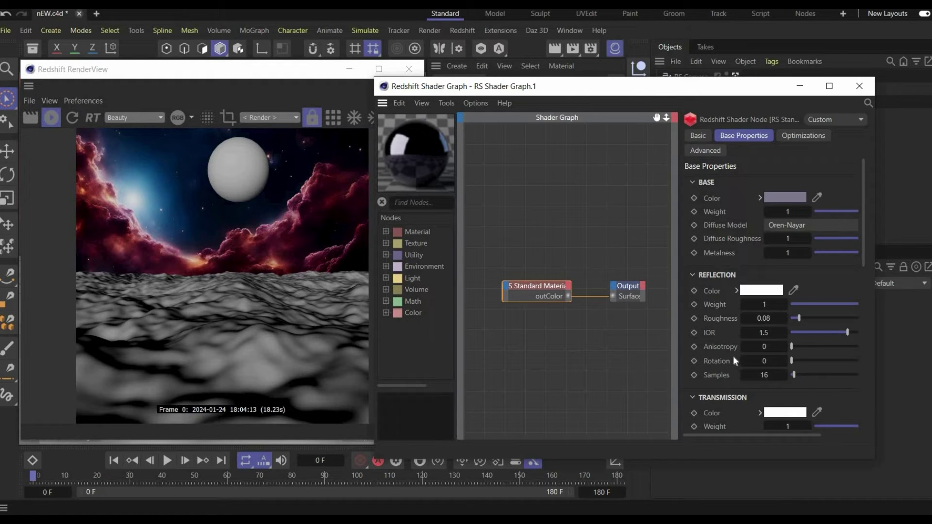
pyautogui.scroll(-3, 733, 356)
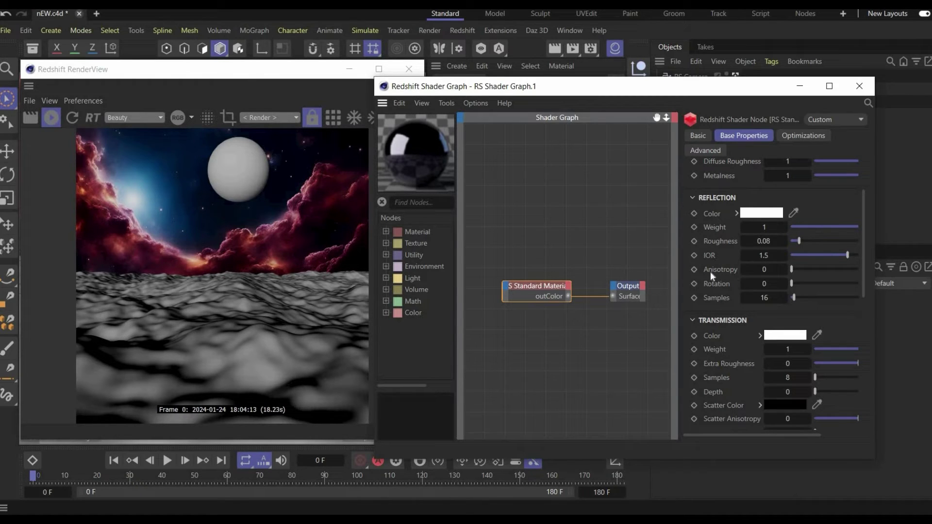
pyautogui.click(860, 86)
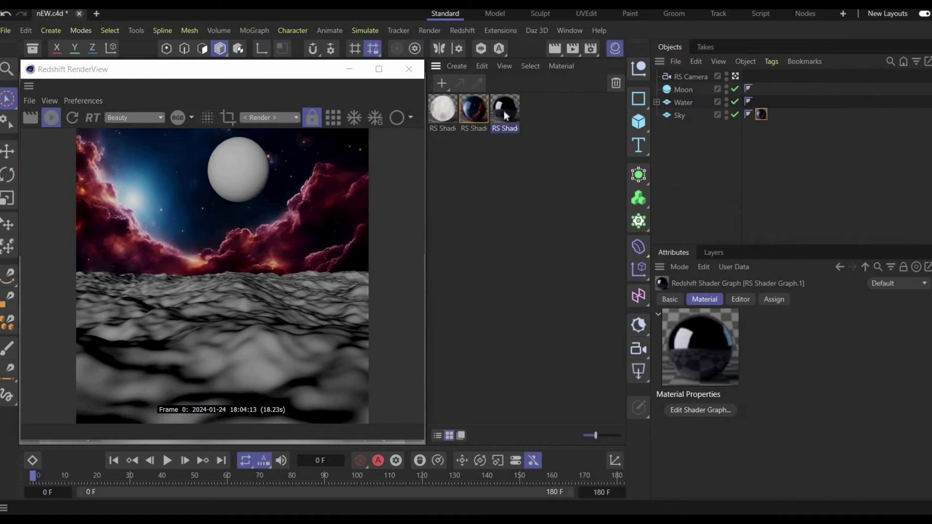
pyautogui.moveTo(503, 111); pyautogui.dragTo(679, 101)
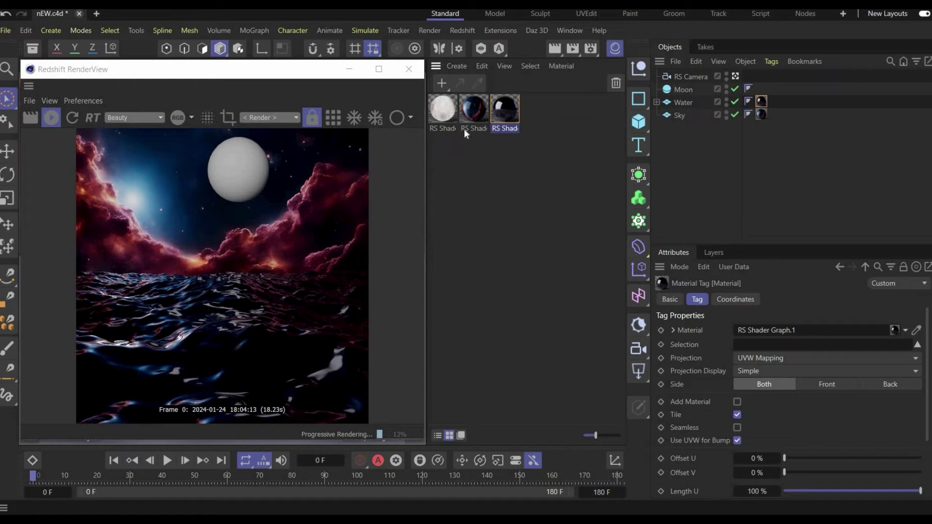
# - Open RS Shader Graph.2, frame all nodes and move the RS Texture node beside the Standard Material
pyautogui.doubleClick(451, 107)
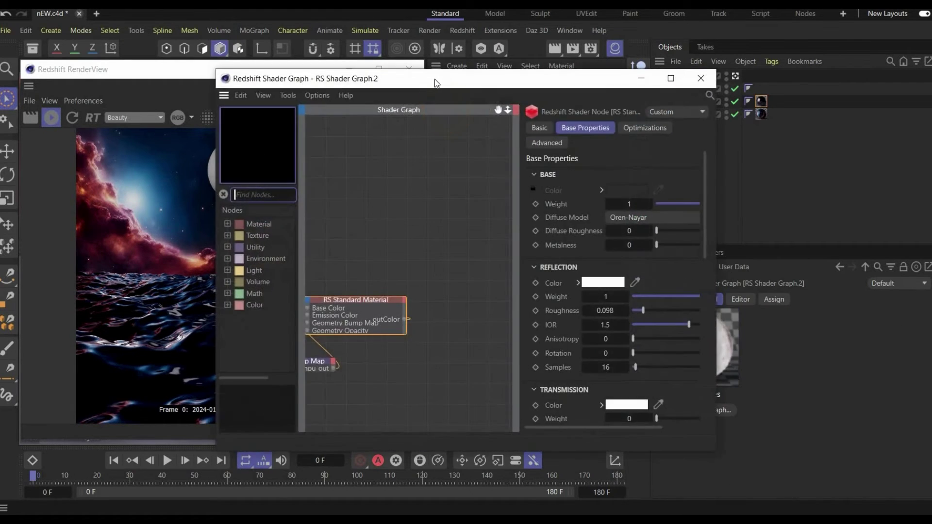
pyautogui.moveTo(435, 82); pyautogui.dragTo(542, 89)
pyautogui.scroll(-2, 679, 219)
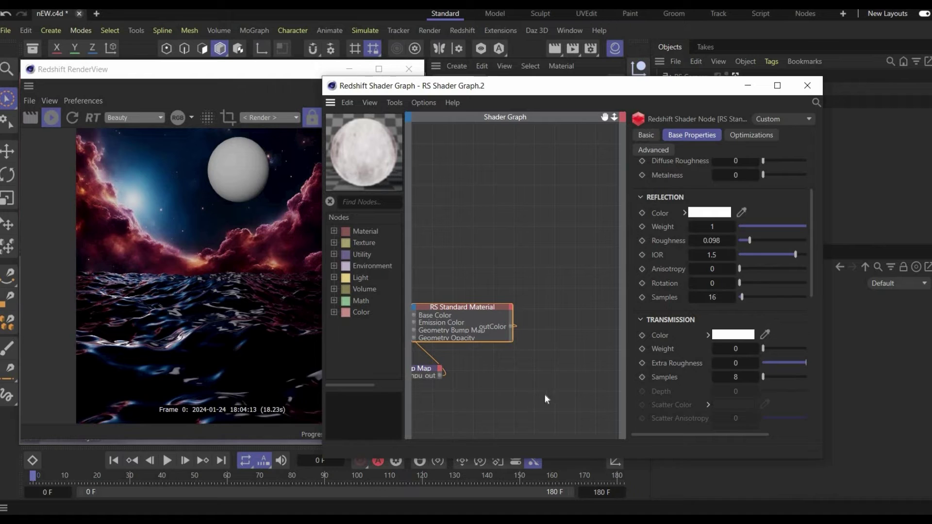
pyautogui.press('h')
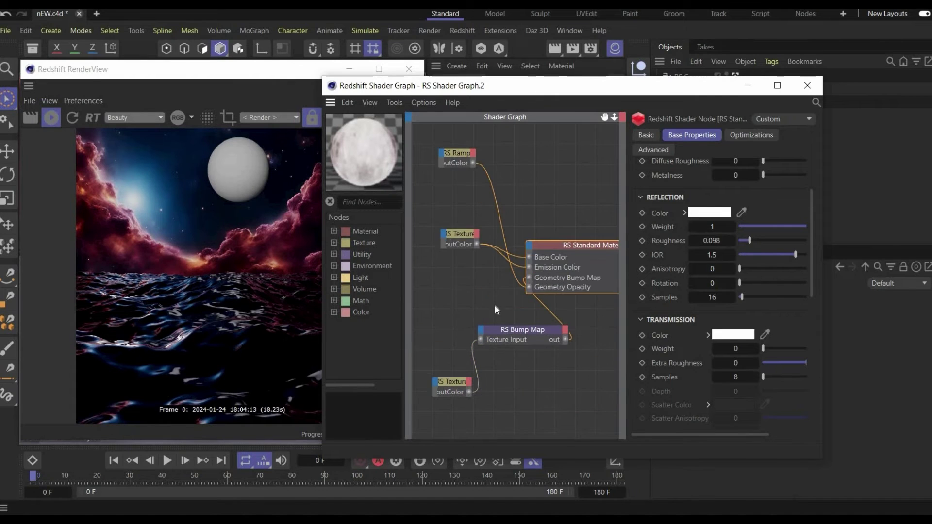
pyautogui.rightClick(441, 238)
pyautogui.click(464, 233)
pyautogui.moveTo(461, 233); pyautogui.dragTo(449, 277)
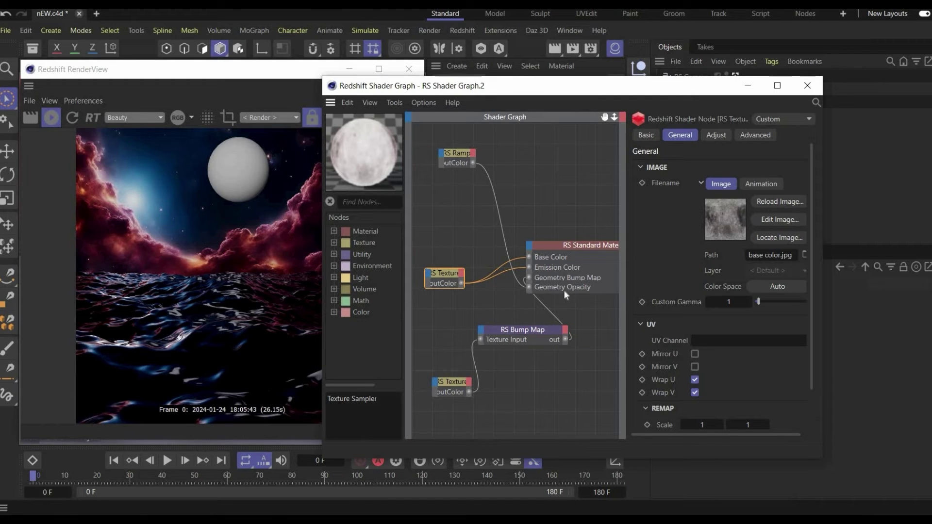
# - Inspect the base color.jpg texture nodes and move the RS Bump Map node up and left
pyautogui.click(445, 387)
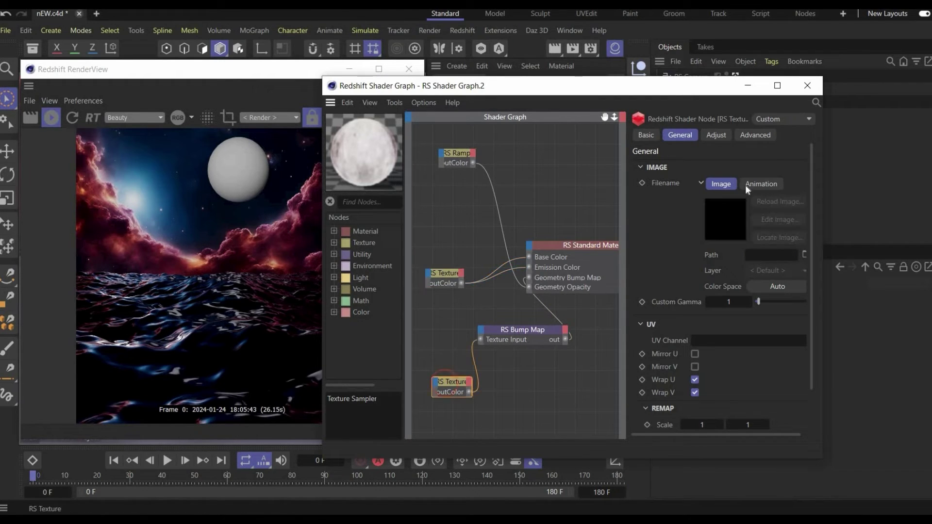
pyautogui.click(441, 274)
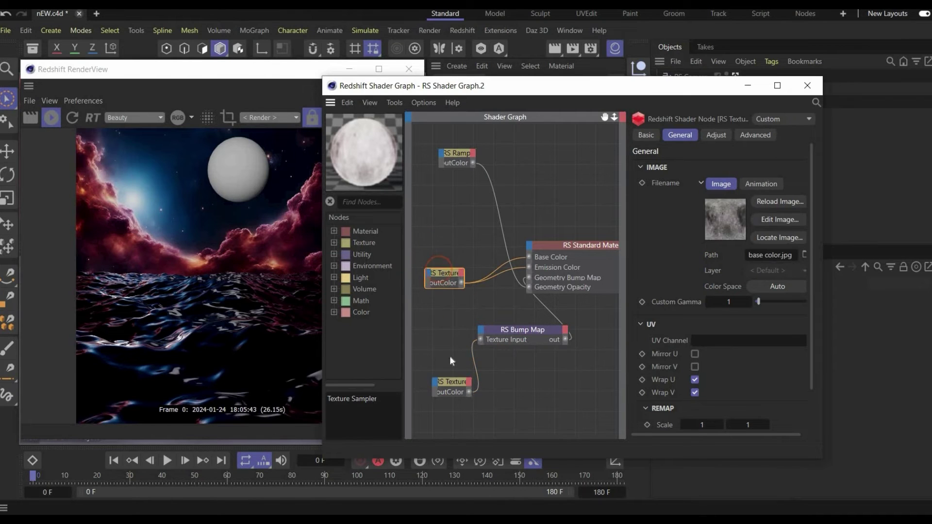
pyautogui.click(496, 334)
pyautogui.moveTo(506, 333); pyautogui.dragTo(460, 324)
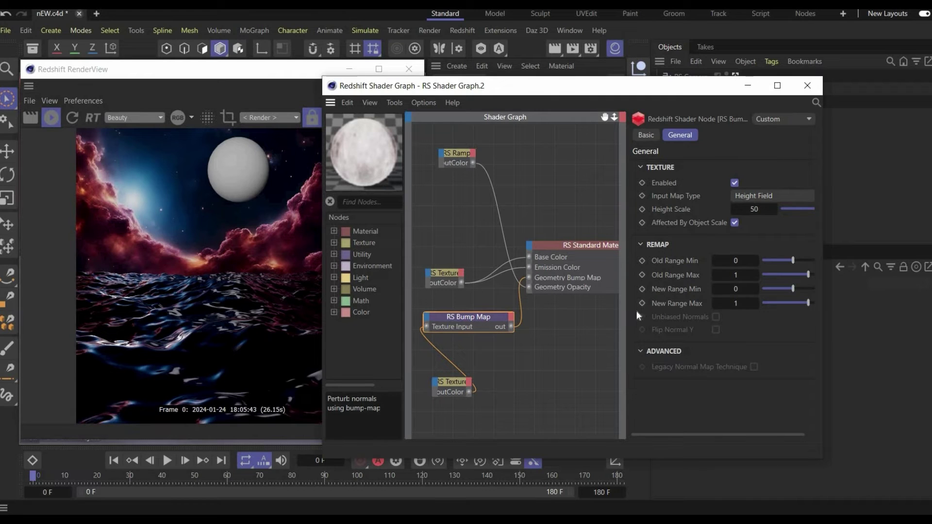
pyautogui.moveTo(627, 311); pyautogui.dragTo(625, 314)
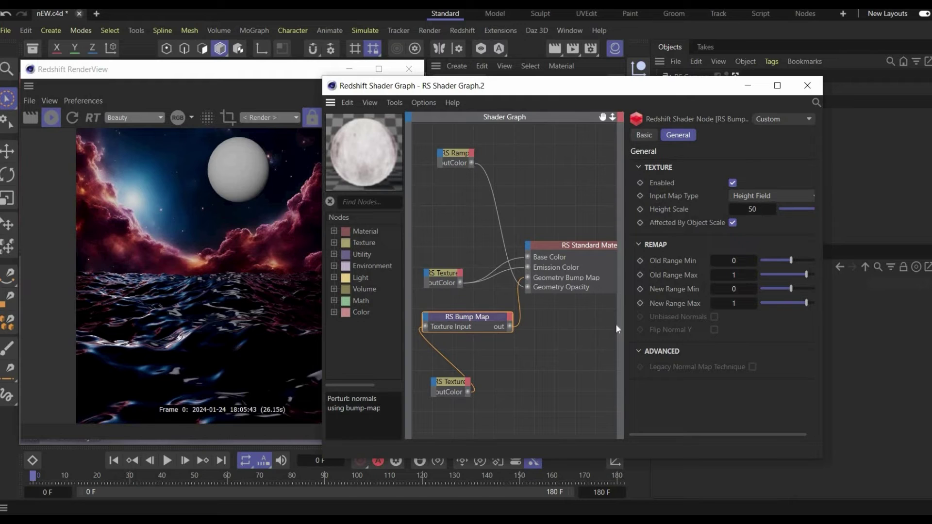
pyautogui.moveTo(622, 319); pyautogui.dragTo(757, 315)
# - Review the Standard Material settings (emission weight 8) and apply the moon material to Moon
pyautogui.click(664, 252)
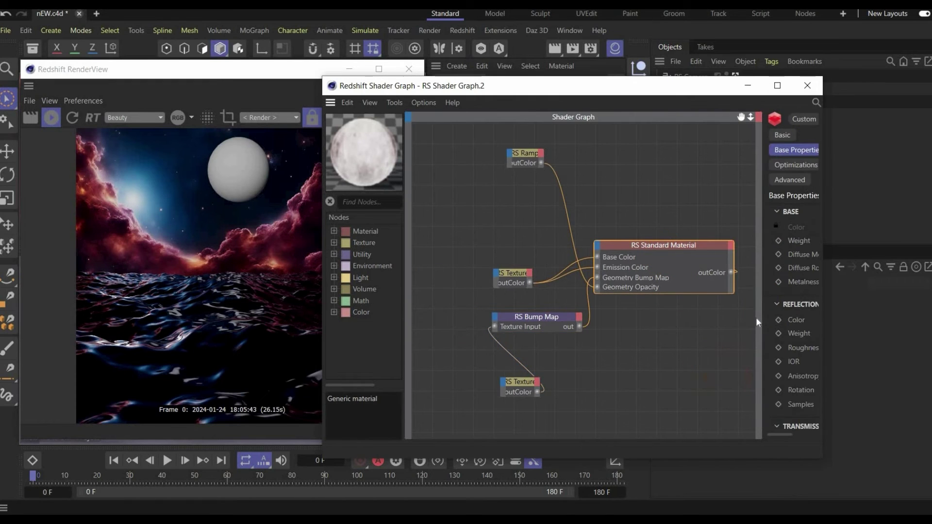
pyautogui.click(694, 241)
pyautogui.moveTo(762, 263); pyautogui.dragTo(596, 264)
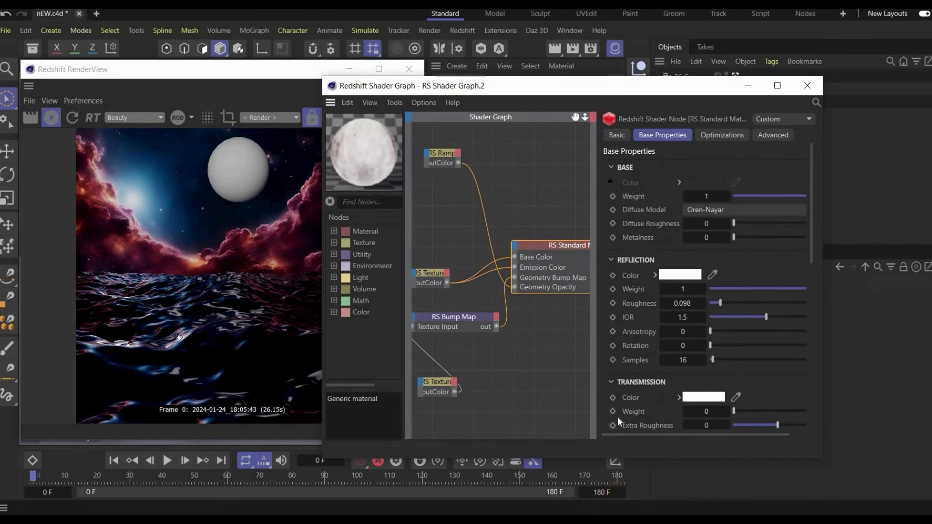
pyautogui.scroll(-6, 617, 416)
pyautogui.scroll(-3, 632, 342)
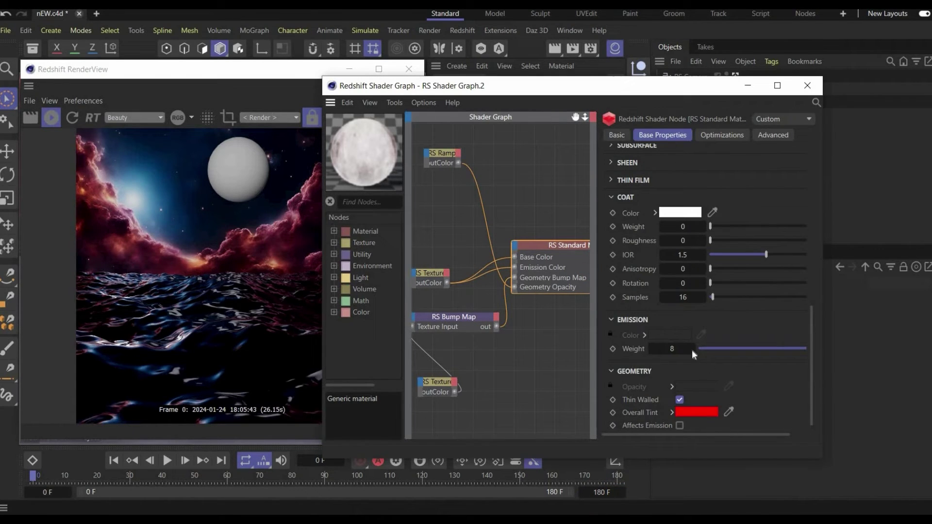
pyautogui.click(819, 85)
pyautogui.moveTo(442, 109); pyautogui.dragTo(683, 89)
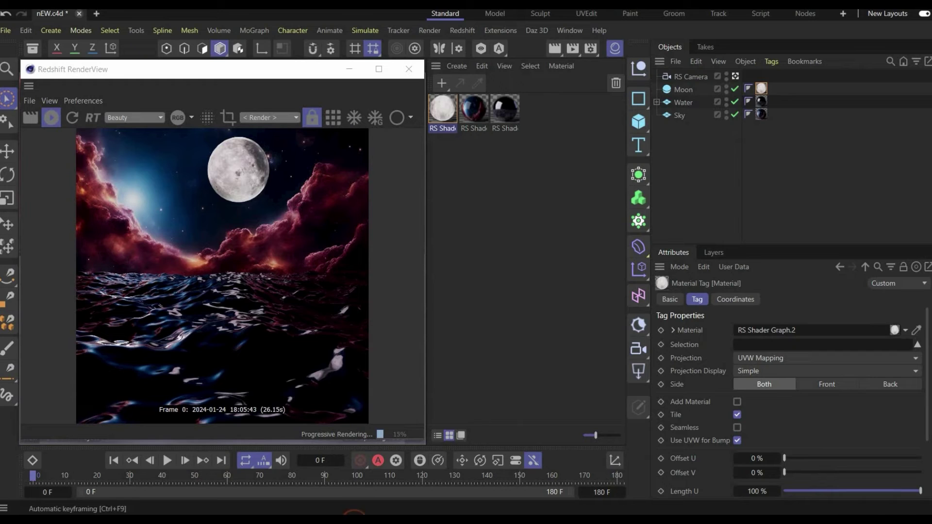
# - Close the finished-render preview and select the RS Camera in the Objects panel
pyautogui.moveTo(354, 512)
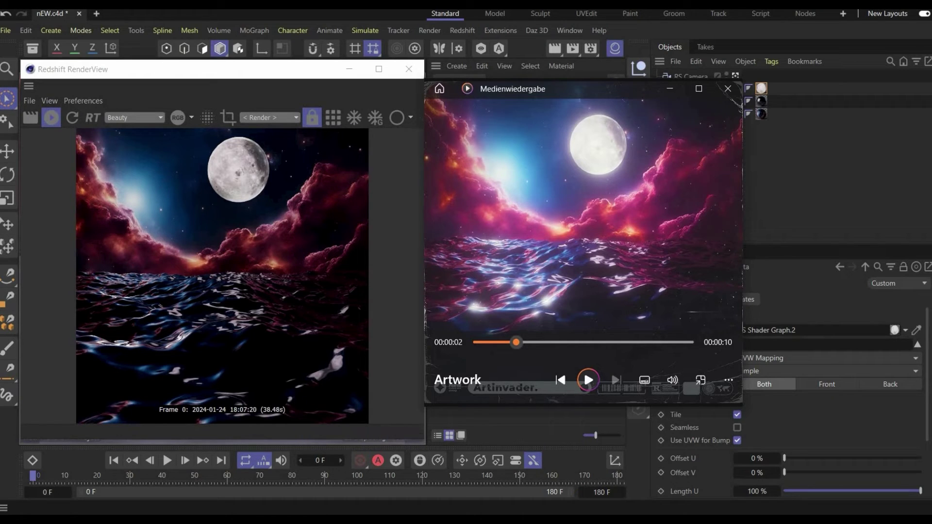
pyautogui.click(727, 89)
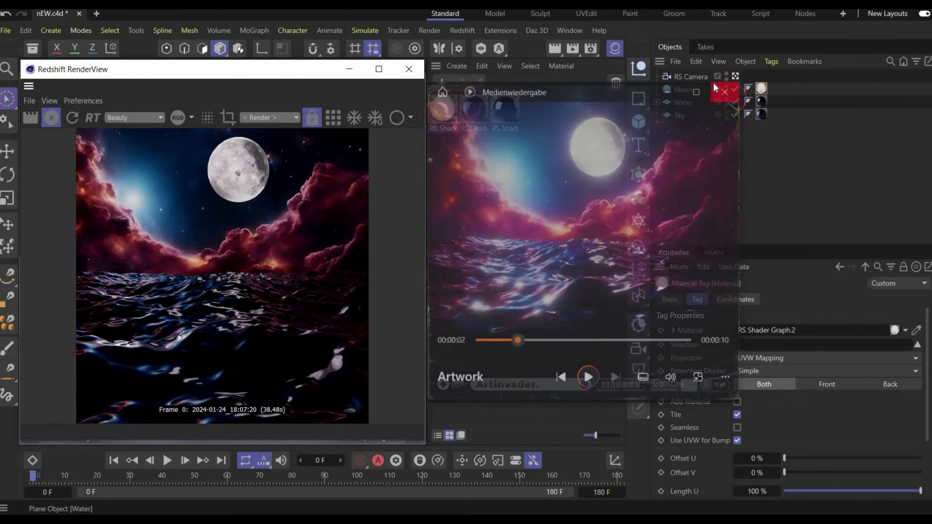
pyautogui.click(703, 76)
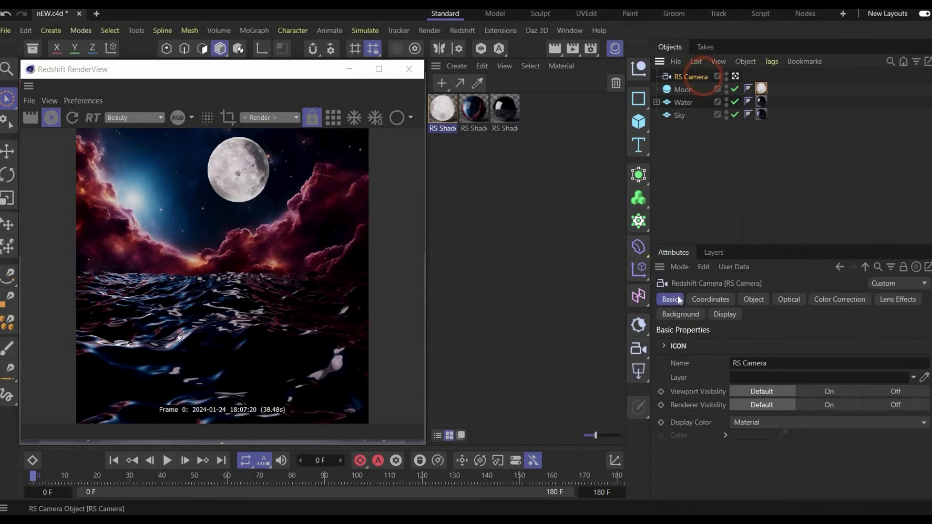
# - Set the RS Camera's focal length to 30 mm, giving a 61.93° angle of view
pyautogui.click(761, 298)
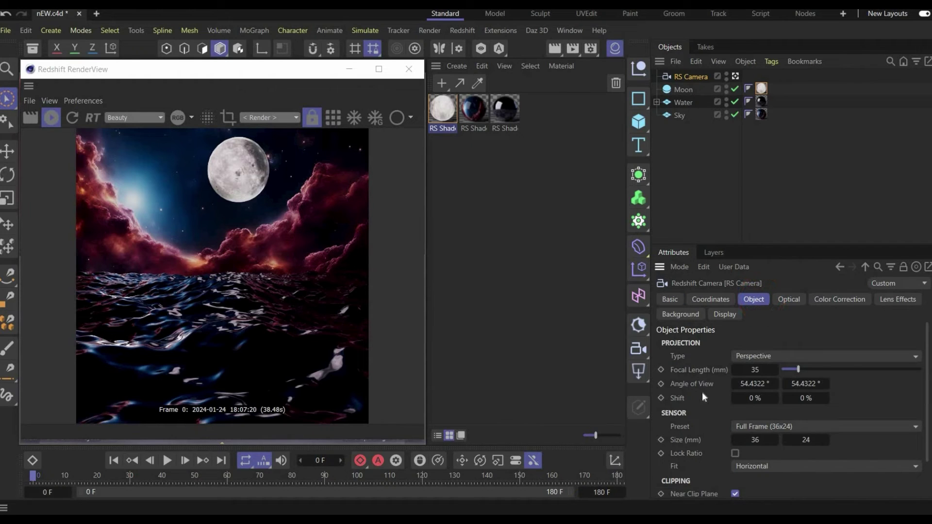
pyautogui.click(755, 370)
pyautogui.write('30')
pyautogui.press('Return')
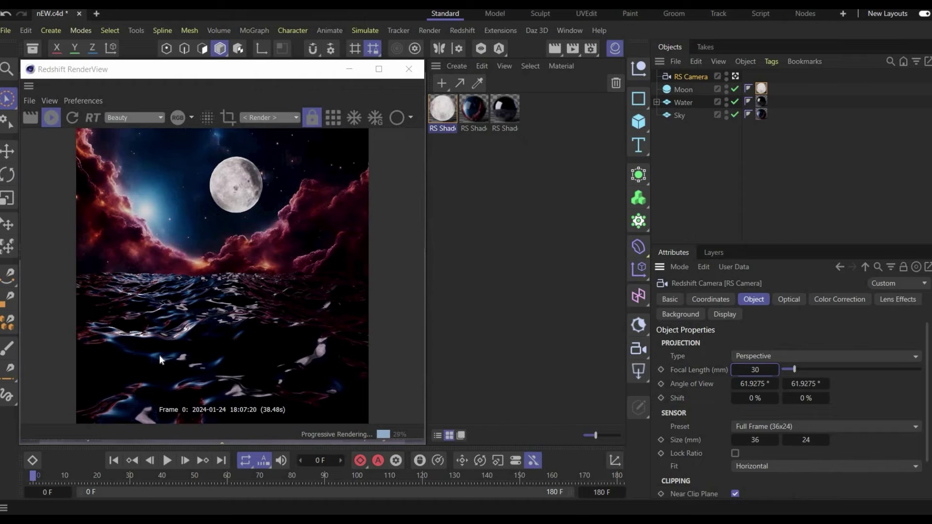
pyautogui.click(789, 298)
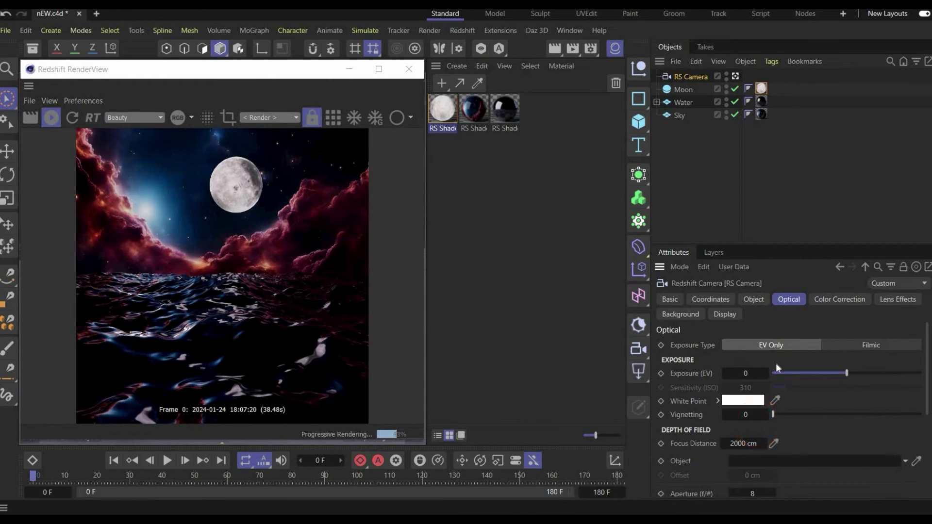
# - Set the camera's Exposure to 0.7 EV and Vignetting to 3
pyautogui.click(747, 374)
pyautogui.write('0.7')
pyautogui.press('Return')
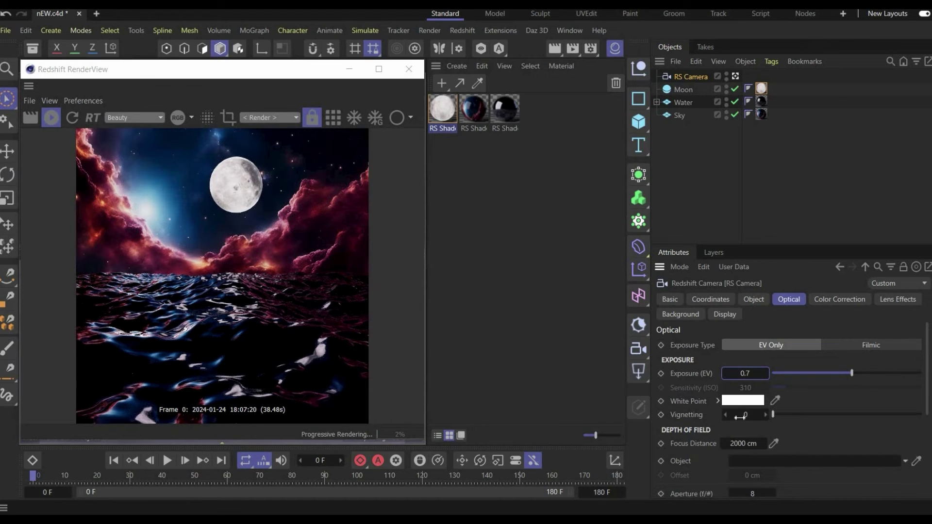
pyautogui.click(741, 415)
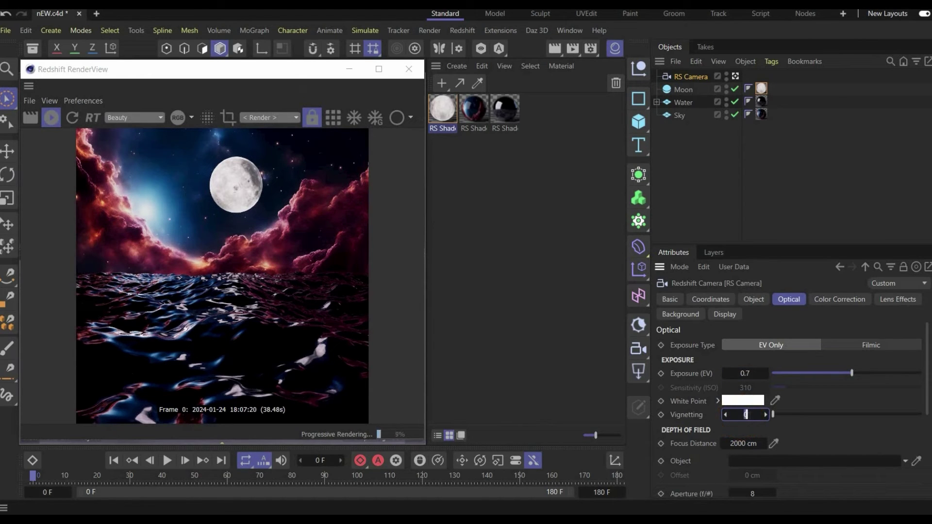
pyautogui.write('3')
pyautogui.press('Return')
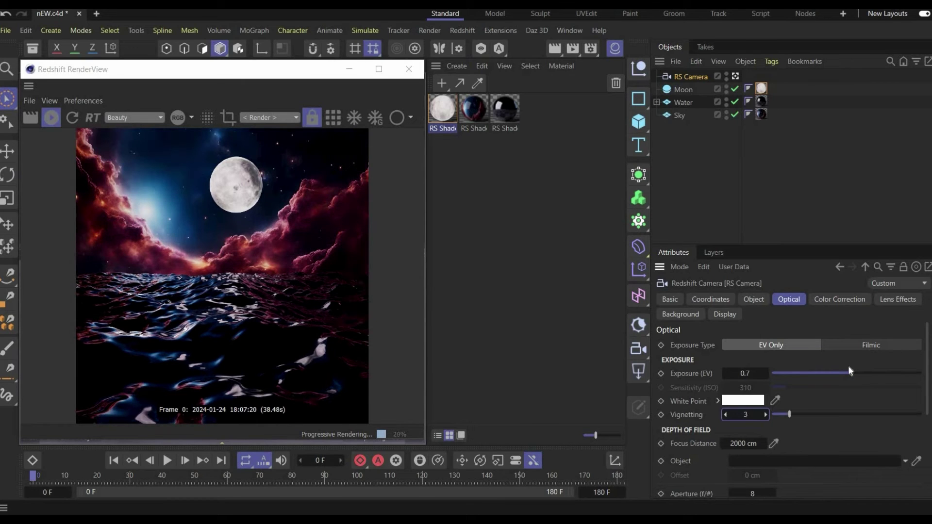
pyautogui.click(887, 301)
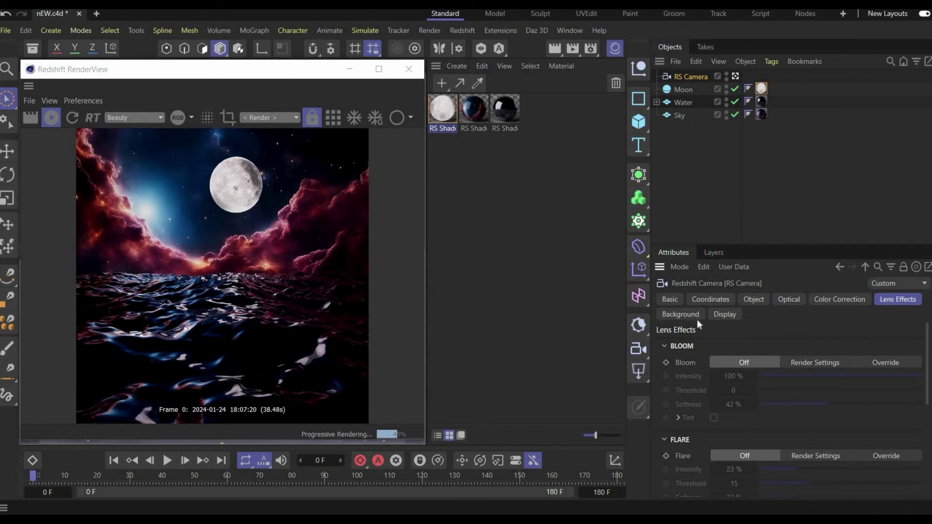
# - Override bloom, lens flare and streak settings, with streaks at threshold 12, 6 streaks at 20°
pyautogui.click(880, 361)
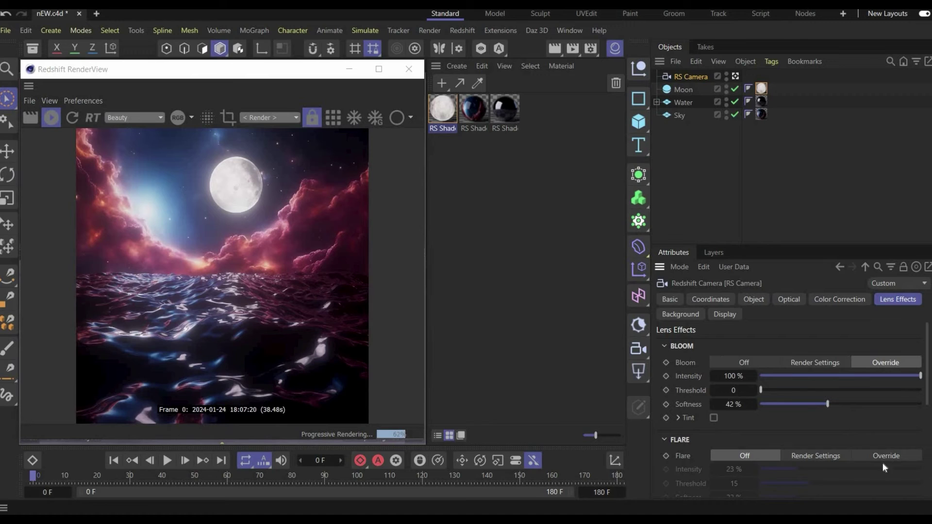
pyautogui.scroll(-3, 845, 416)
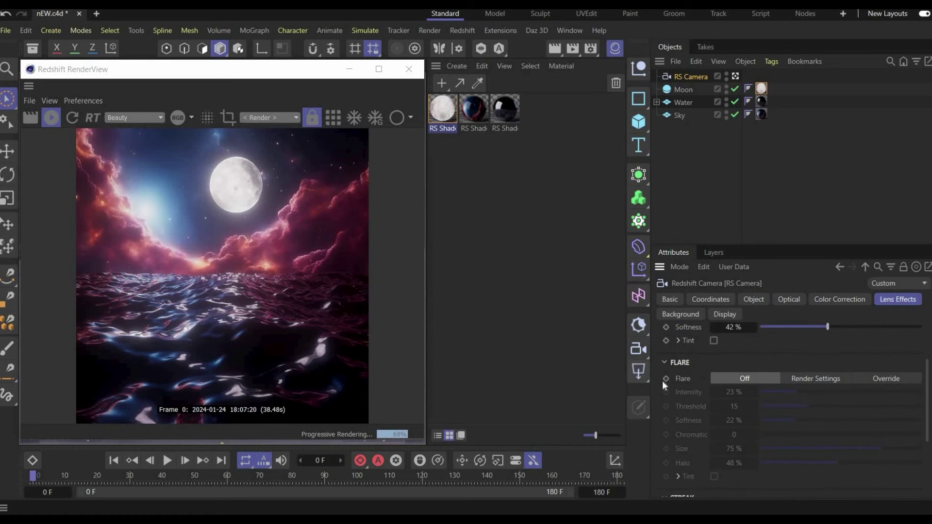
pyautogui.click(910, 381)
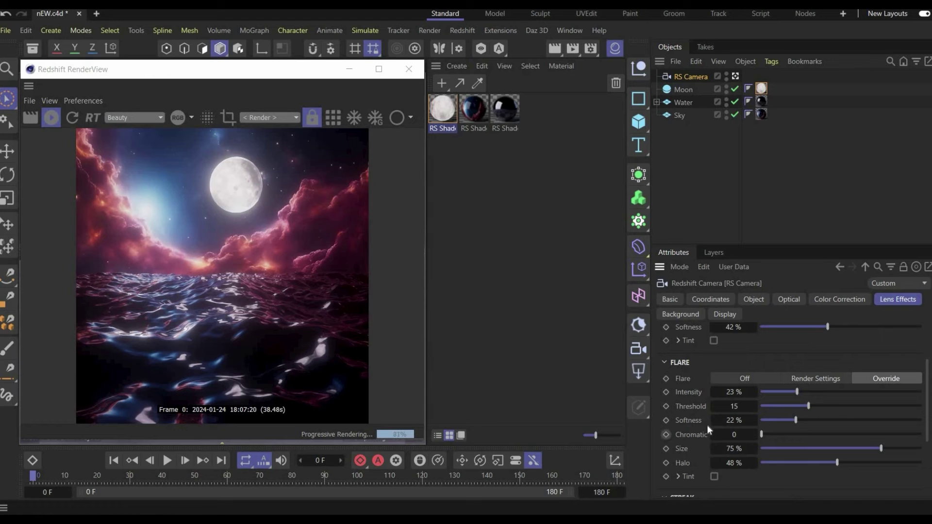
pyautogui.scroll(-3, 689, 429)
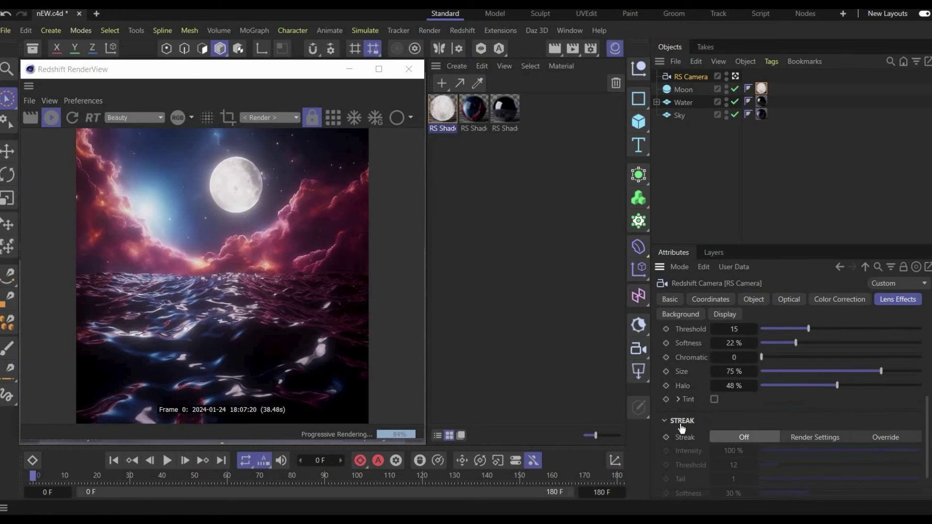
pyautogui.click(889, 436)
pyautogui.scroll(-1, 757, 452)
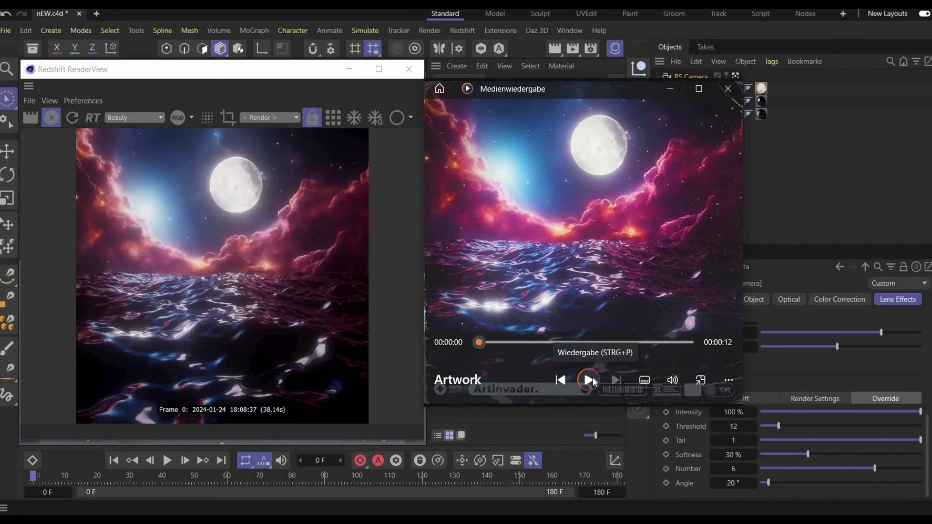
# - Close the Media Player window showing the rendered moonlit-ocean clip
pyautogui.click(728, 88)
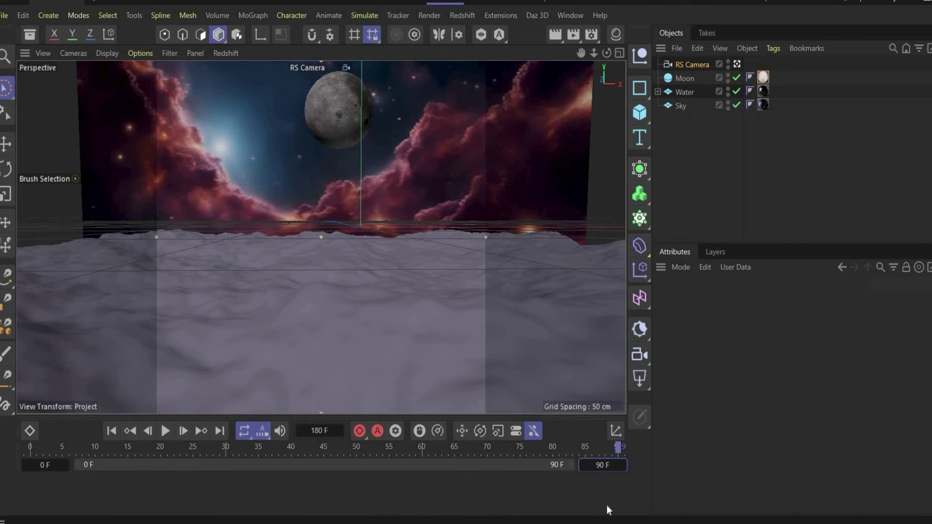
# - Extend the timeline end frame to 180 F and show the RS Camera's coordinates
pyautogui.click(604, 468)
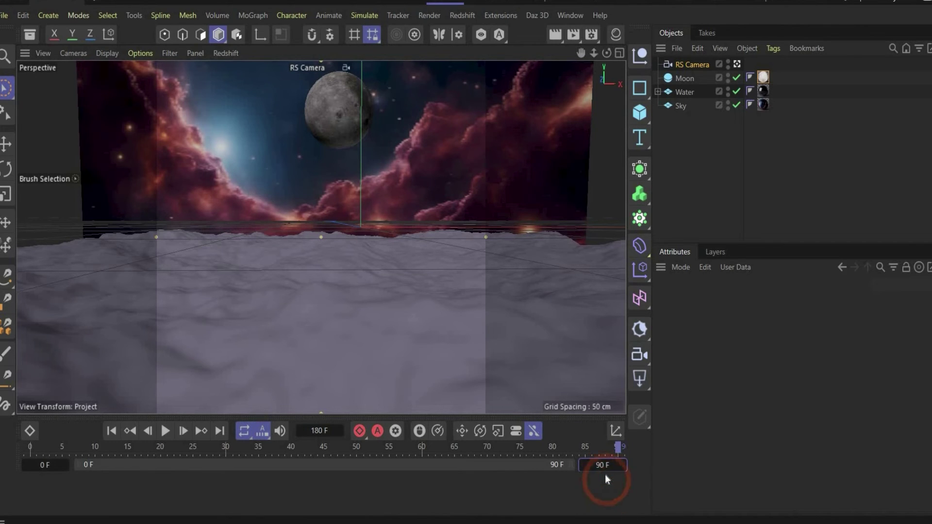
pyautogui.press('BackSpace')
pyautogui.press('BackSpace')
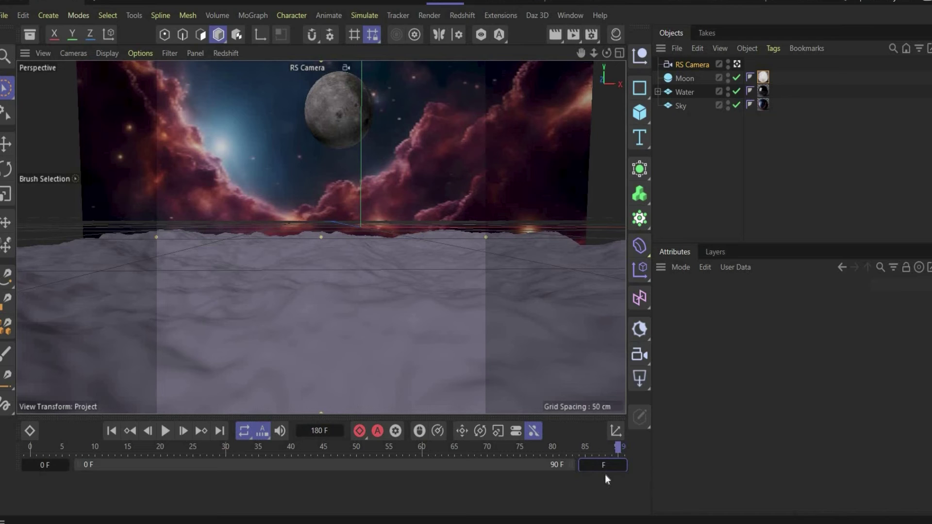
pyautogui.write('180')
pyautogui.press('Return')
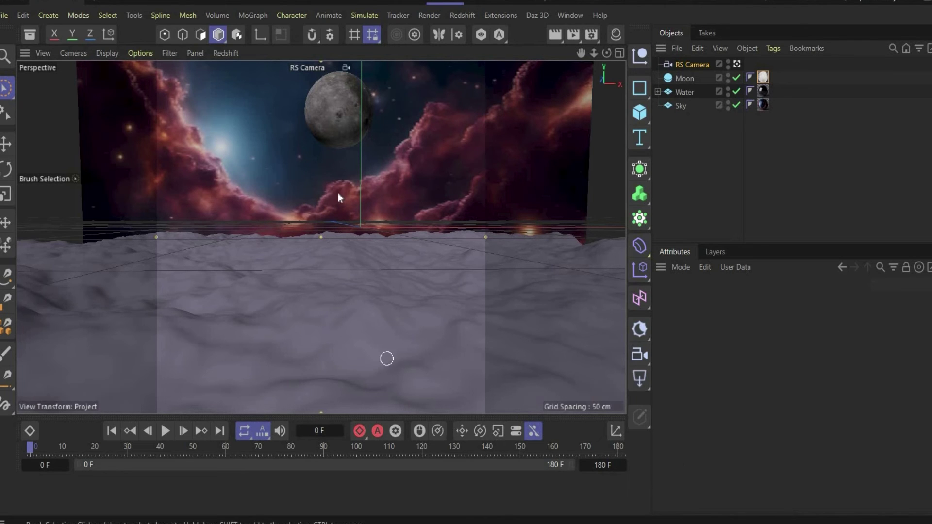
pyautogui.click(695, 64)
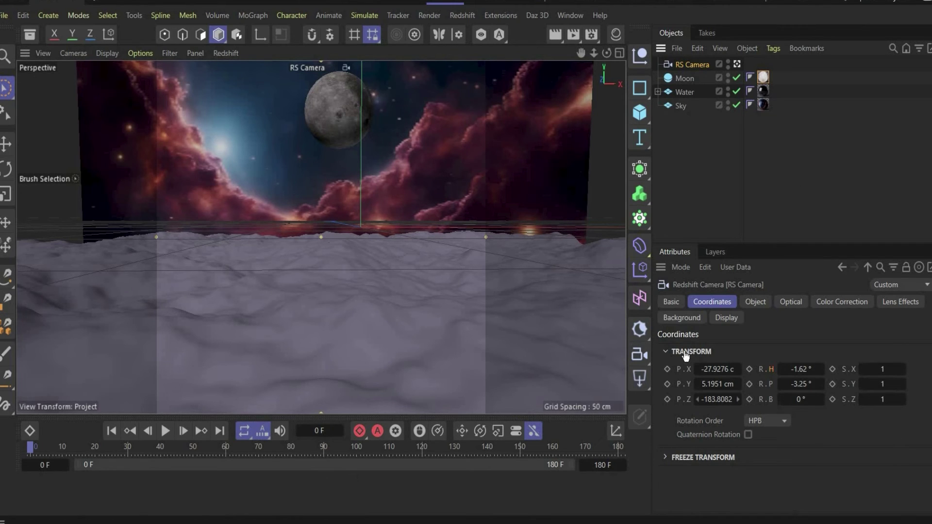
# - Keyframe the RS Camera's P.X, P.Y and P.Z position at frame 0
pyautogui.click(694, 65)
pyautogui.click(668, 371)
pyautogui.click(665, 384)
pyautogui.click(666, 399)
# - Key the camera position again at frame 180, then scrub back to about frame 80
pyautogui.moveTo(33, 449); pyautogui.dragTo(656, 470)
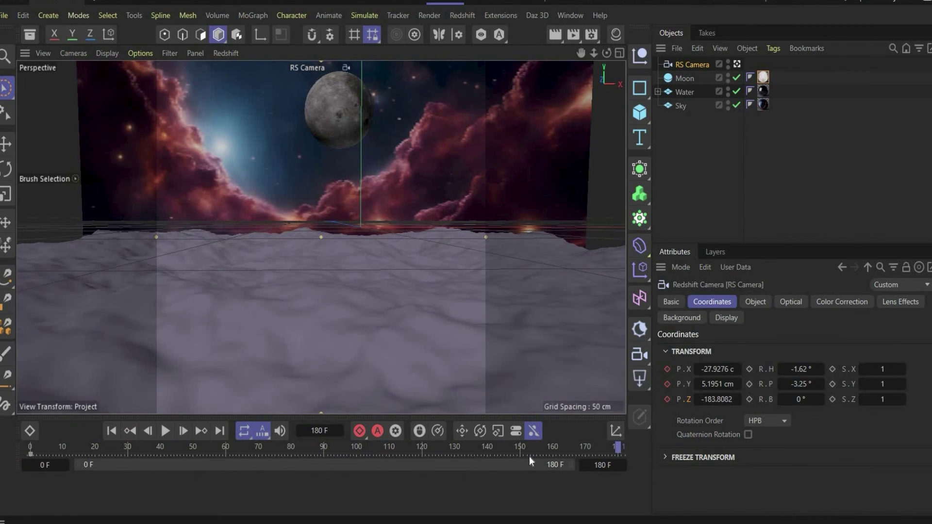
pyautogui.moveTo(667, 370); pyautogui.dragTo(669, 389)
pyautogui.moveTo(617, 450); pyautogui.dragTo(386, 411)
pyautogui.moveTo(274, 432); pyautogui.dragTo(286, 433)
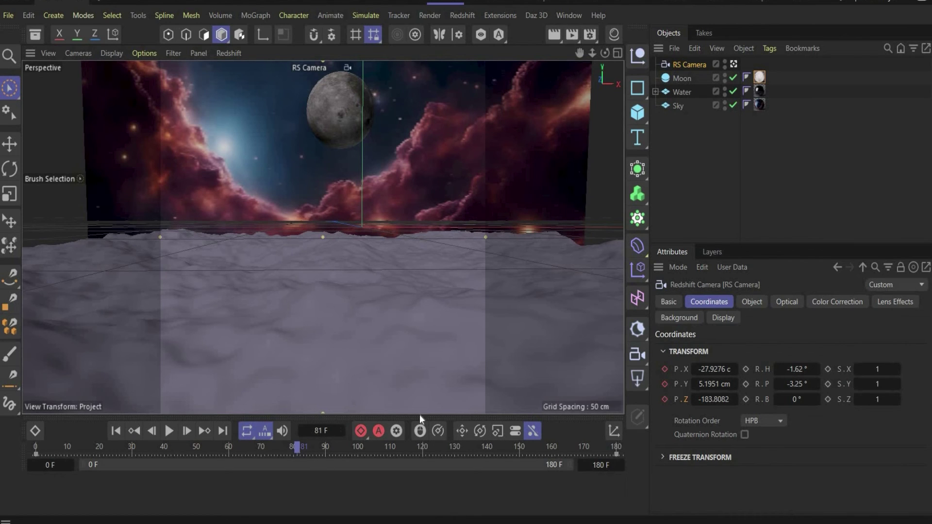
# - At frame 81, nudge the camera's P.X, P.Y and P.Z by 1 each and keyframe them
pyautogui.click(695, 368)
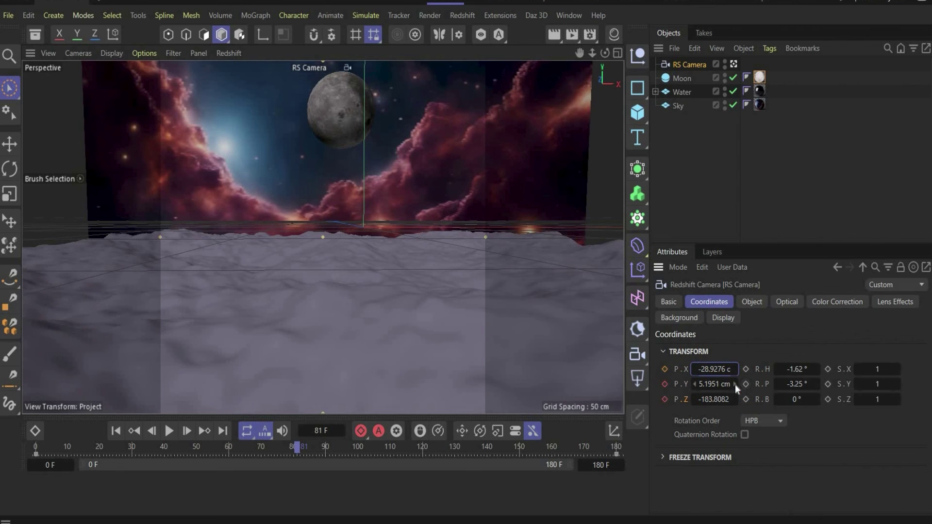
pyautogui.click(735, 385)
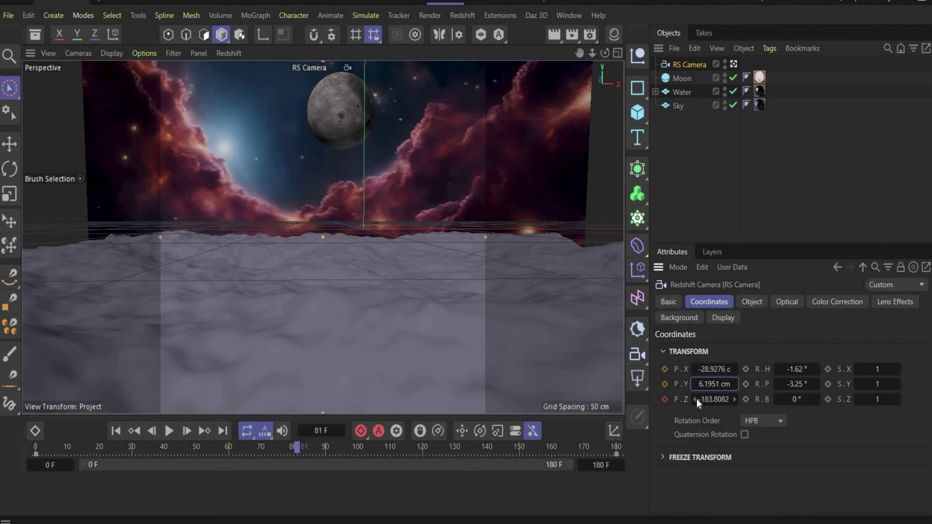
pyautogui.click(695, 399)
pyautogui.click(664, 369)
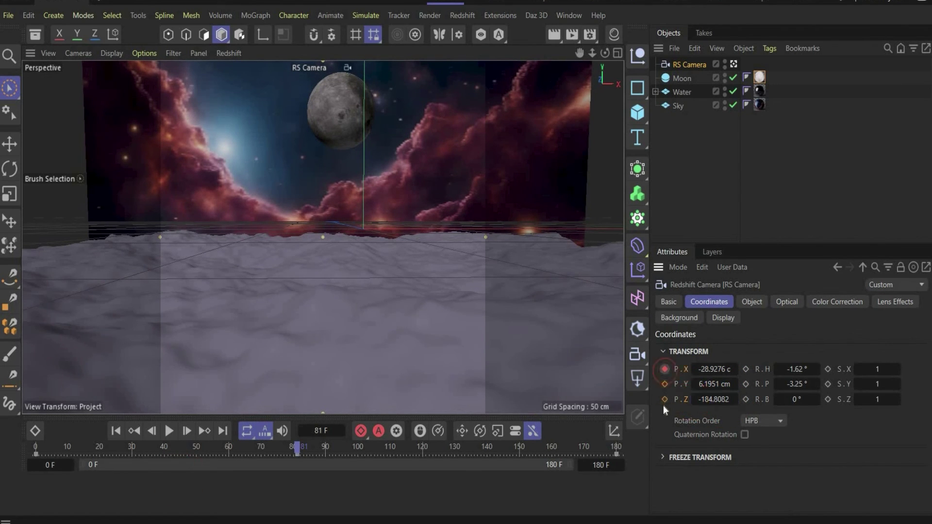
pyautogui.click(664, 383)
pyautogui.click(664, 398)
# - Keyframe the camera's heading, pitch and bank at frame 0 and at frame 180
pyautogui.click(295, 447)
pyautogui.moveTo(111, 458); pyautogui.dragTo(36, 458)
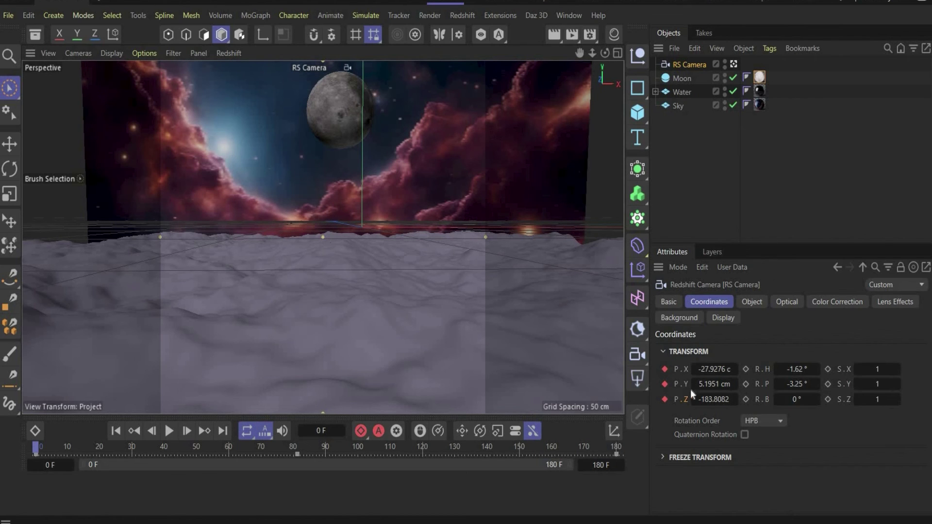
pyautogui.click(745, 369)
pyautogui.click(745, 383)
pyautogui.click(746, 399)
pyautogui.click(374, 452)
pyautogui.click(615, 449)
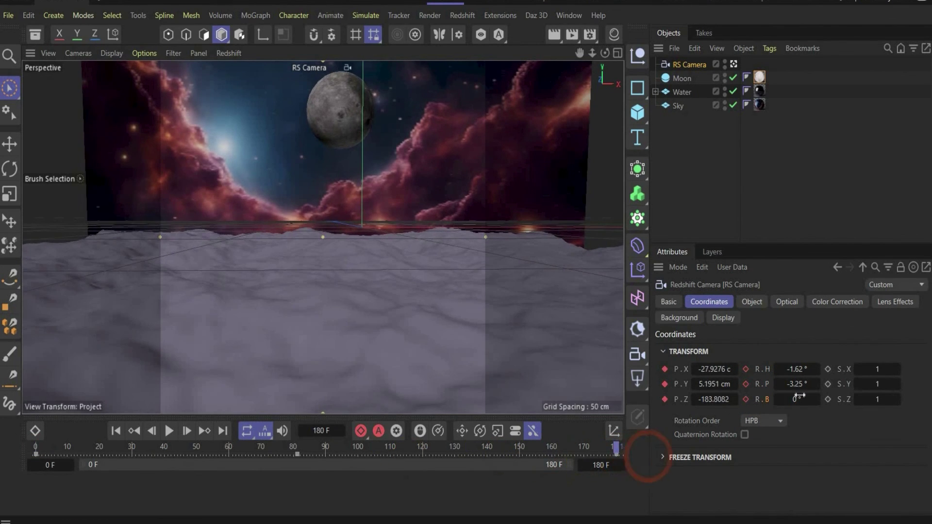
pyautogui.click(746, 384)
pyautogui.click(745, 368)
pyautogui.click(745, 399)
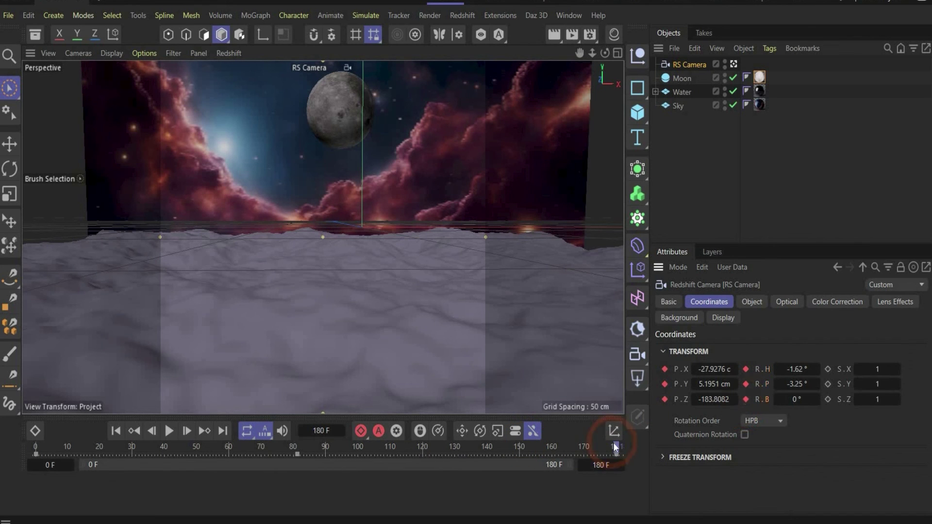
# - At frame 100, set rotation to H -0.62°, P -4.25°, B 1° and keyframe it
pyautogui.moveTo(477, 451); pyautogui.dragTo(360, 455)
pyautogui.click(817, 369)
pyautogui.click(777, 384)
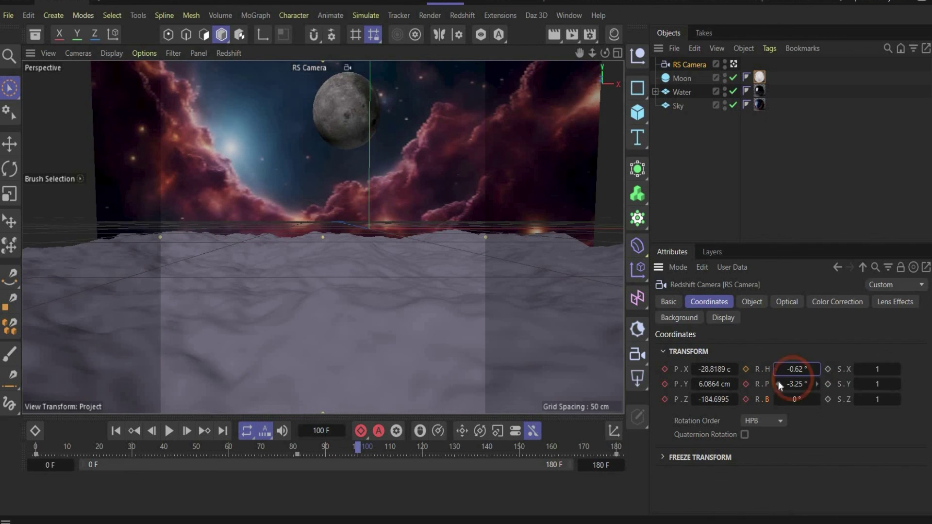
pyautogui.click(816, 399)
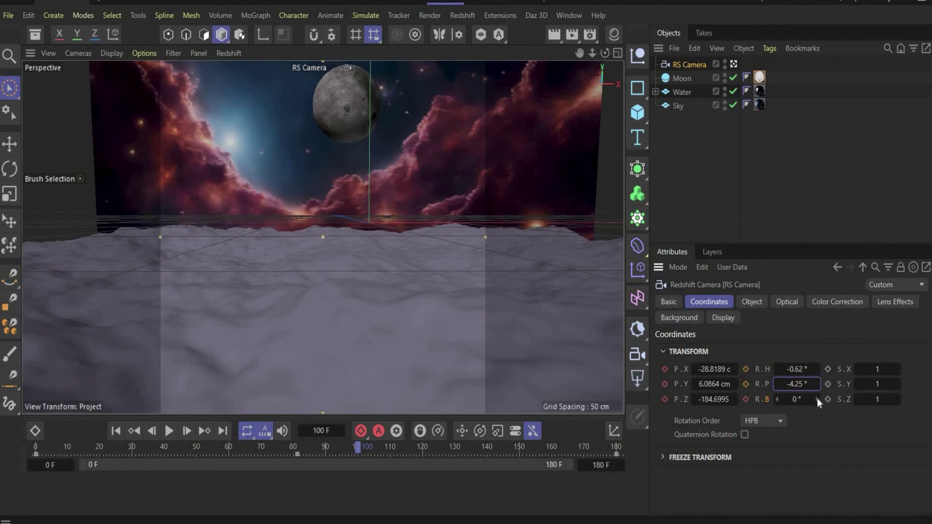
pyautogui.click(746, 369)
pyautogui.click(745, 395)
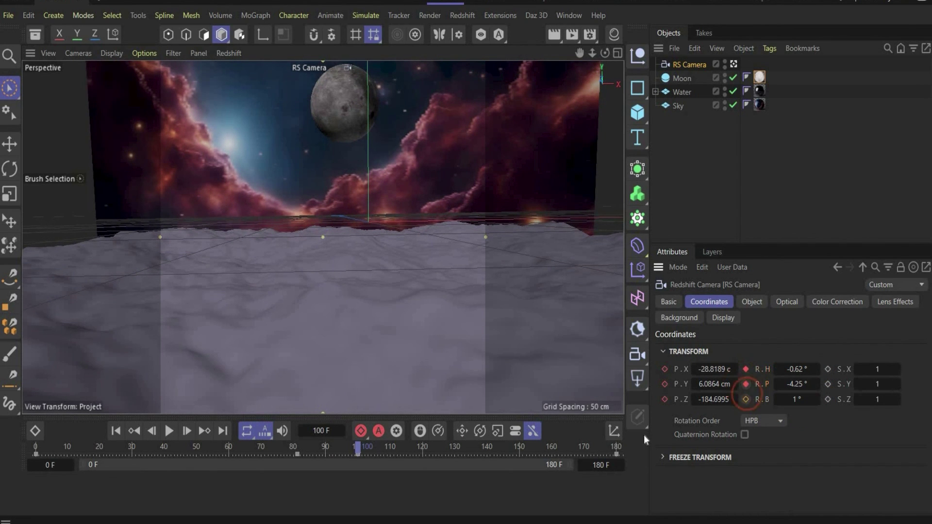
pyautogui.click(358, 449)
# - Preview the camera animation through to frame 180, then return to the first frame
pyautogui.moveTo(359, 448); pyautogui.dragTo(570, 451)
pyautogui.moveTo(502, 448); pyautogui.dragTo(615, 449)
pyautogui.hotkey('shift', 'f')
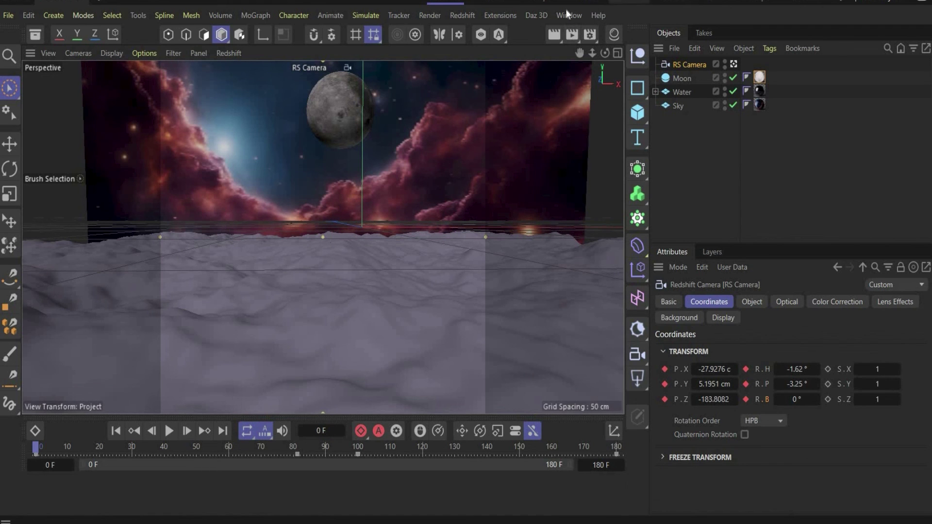
# - In the F-Curve timeline, select every RS Camera key and set interpolation to Linear
pyautogui.click(569, 15)
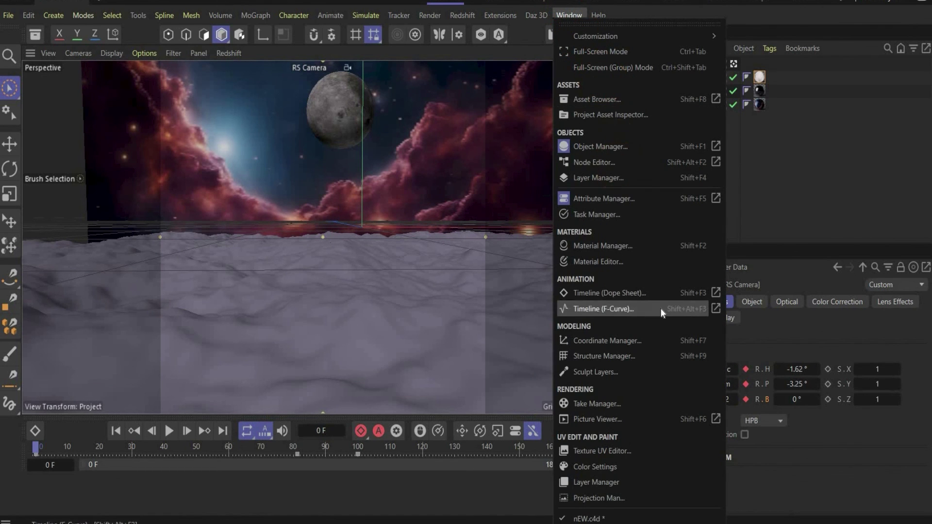
pyautogui.click(589, 310)
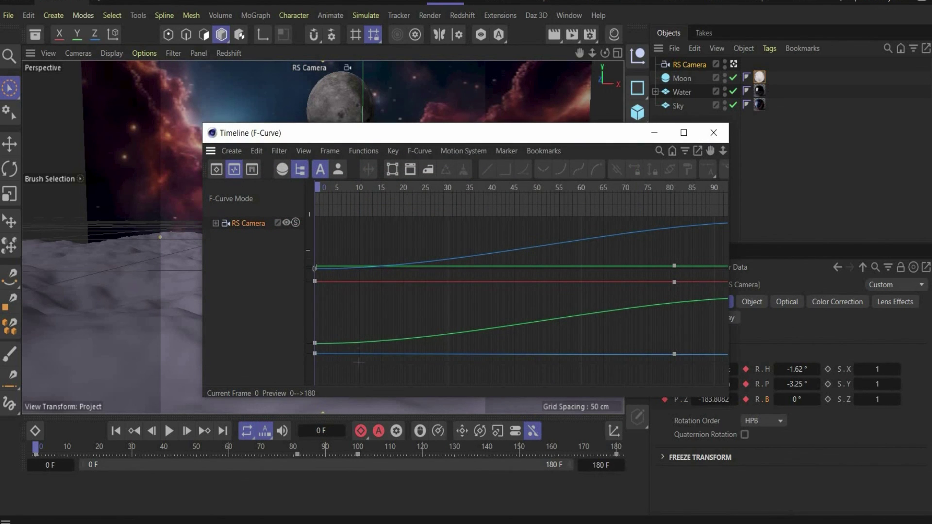
pyautogui.moveTo(311, 250); pyautogui.dragTo(360, 364)
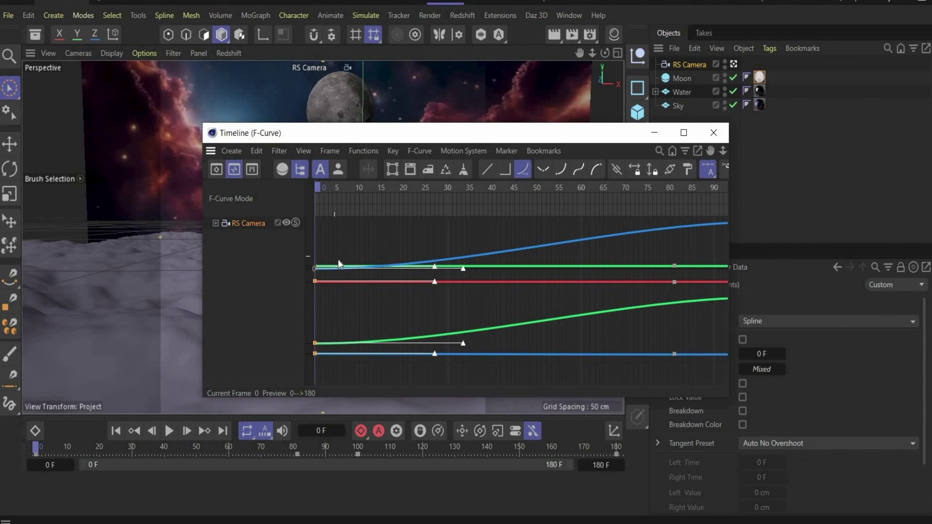
pyautogui.hotkey('ctrl', 'a')
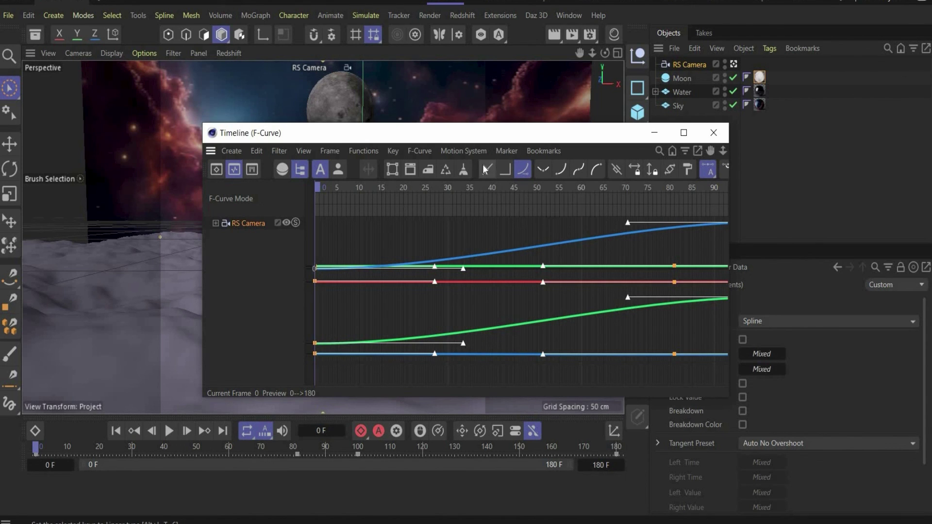
pyautogui.hotkey('alt', 'l')
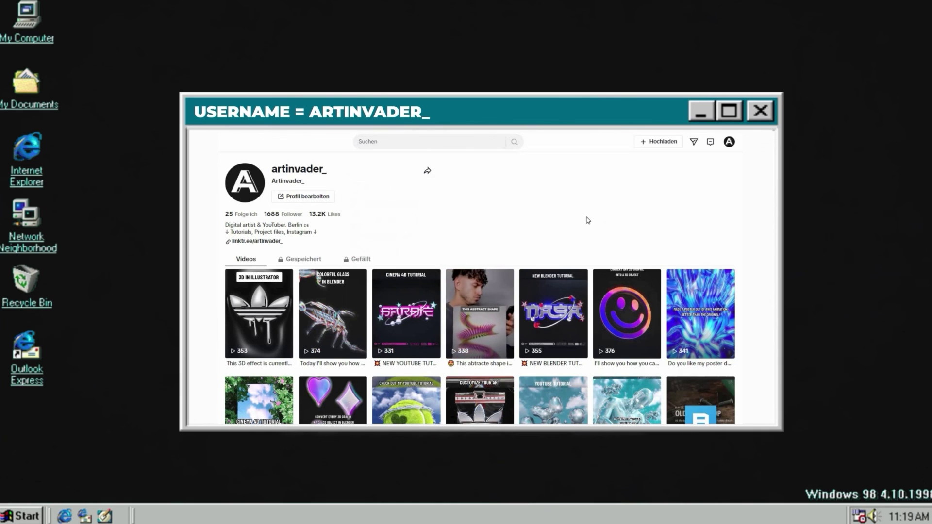
pyautogui.scroll(-2, 588, 221)
pyautogui.scroll(-3, 588, 221)
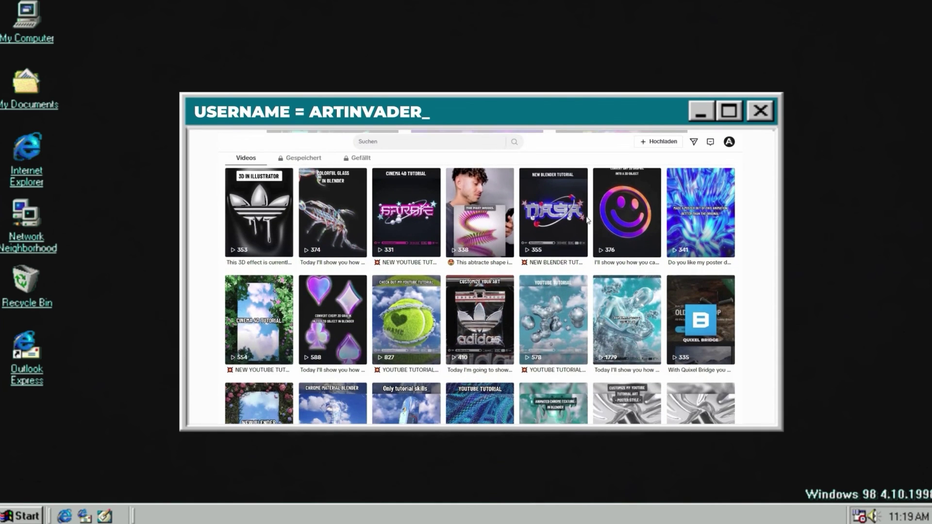
pyautogui.scroll(-3, 588, 220)
pyautogui.scroll(-2, 588, 220)
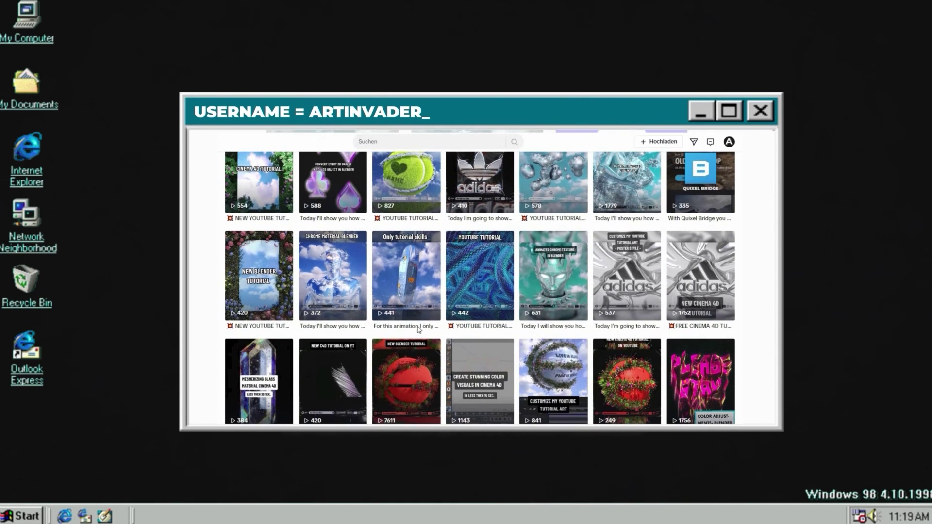